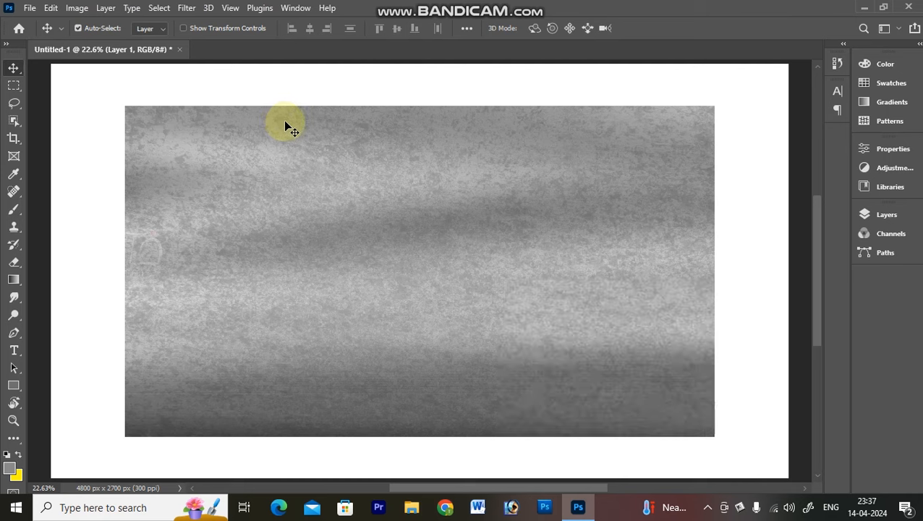
Scale up the metal texture layer proportionally from its centre until it covers the whole canvas.
key(ctrl+minus)
key(ctrl+minus)
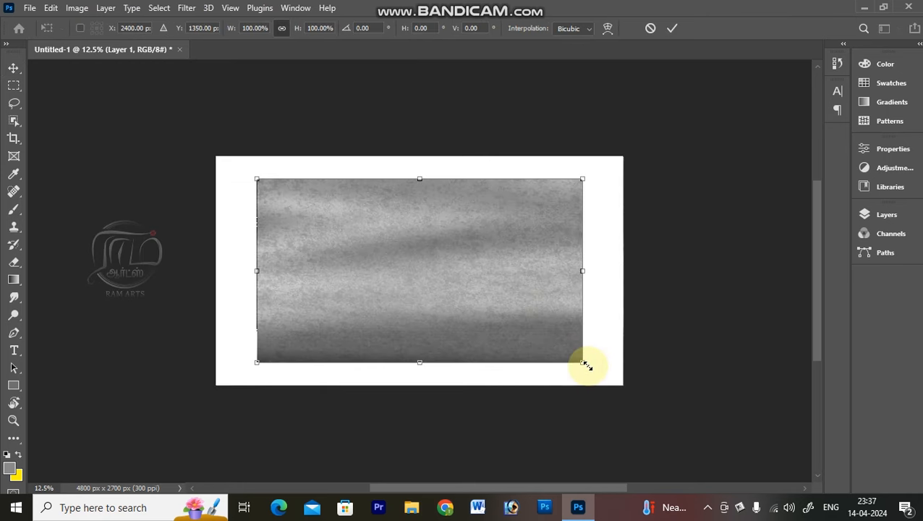
drag(587, 363, 640, 380)
key(Return)
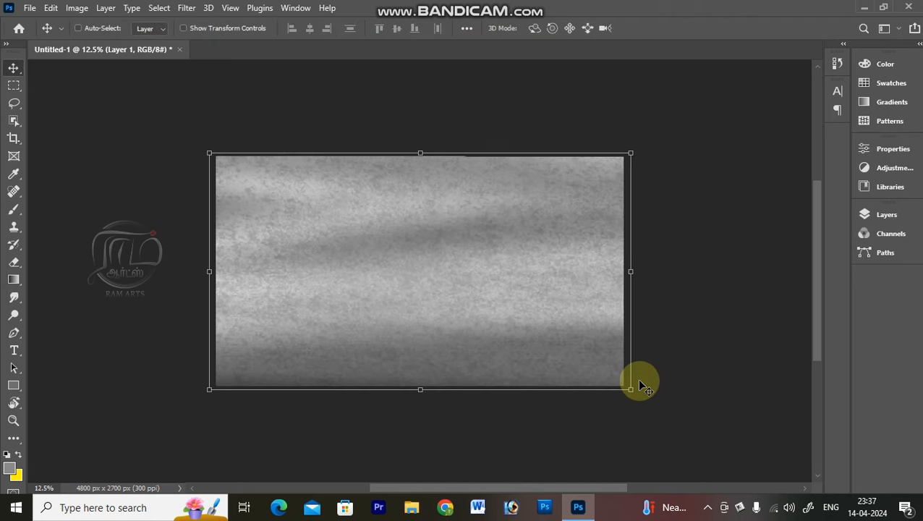
scroll(639, 384, up, 3)
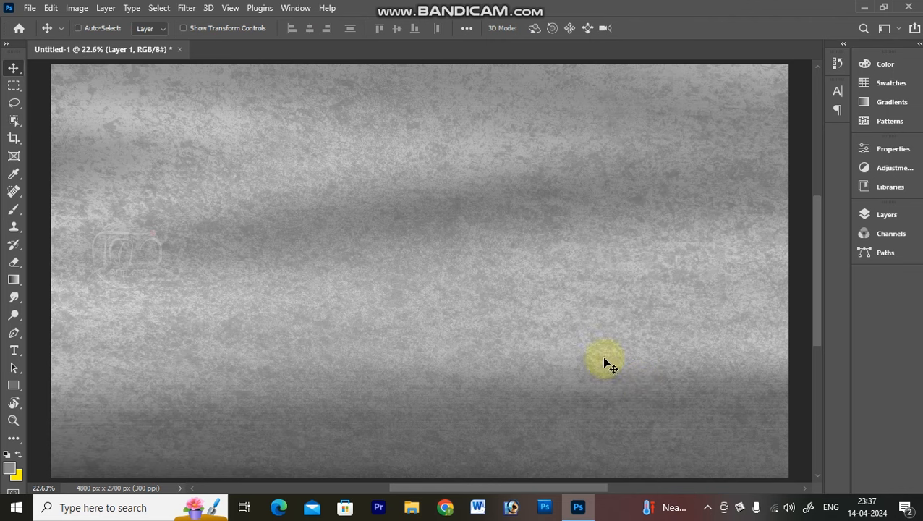
Open the Pngtree Indian wedding couple PNG, cut its entire image, and close that file without saving.
key(ctrl+o)
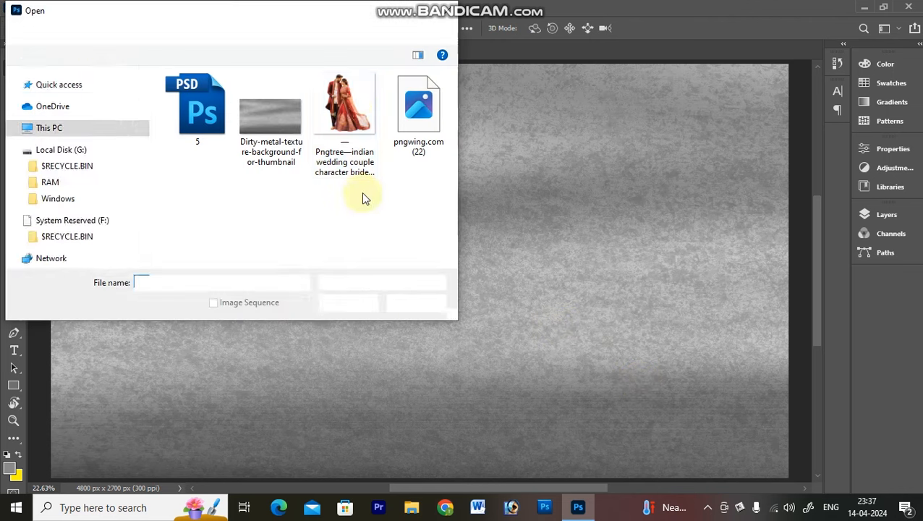
double_click(350, 105)
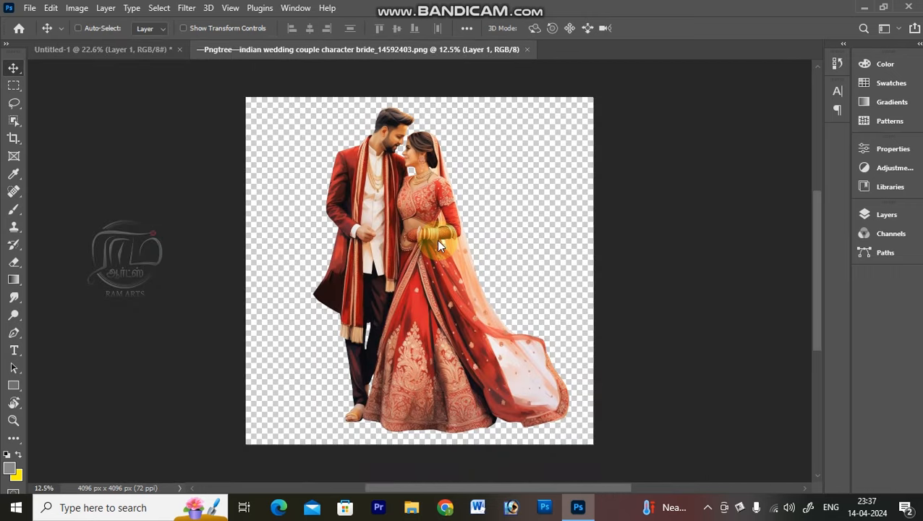
key(ctrl+a)
key(ctrl+x)
key(ctrl+w)
key(n)
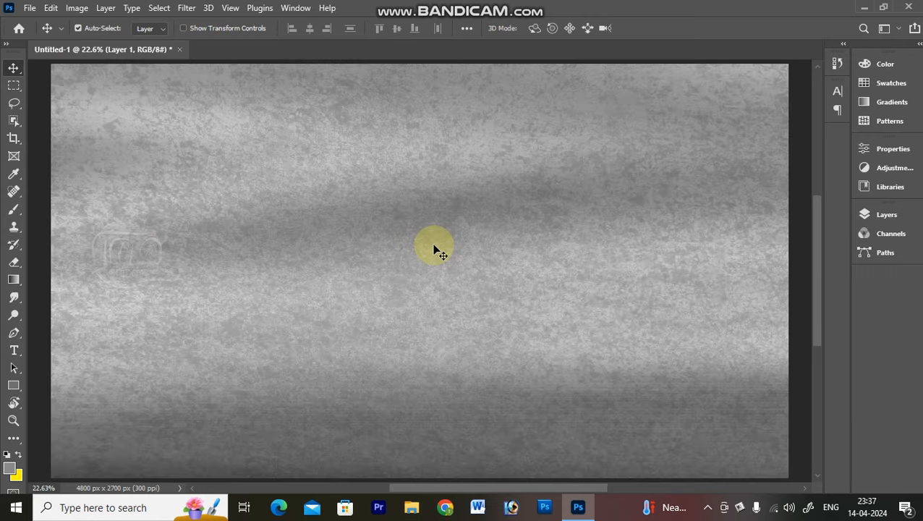
Paste the wedding couple onto the metal texture and position it in the left half of the canvas.
key(ctrl+minus)
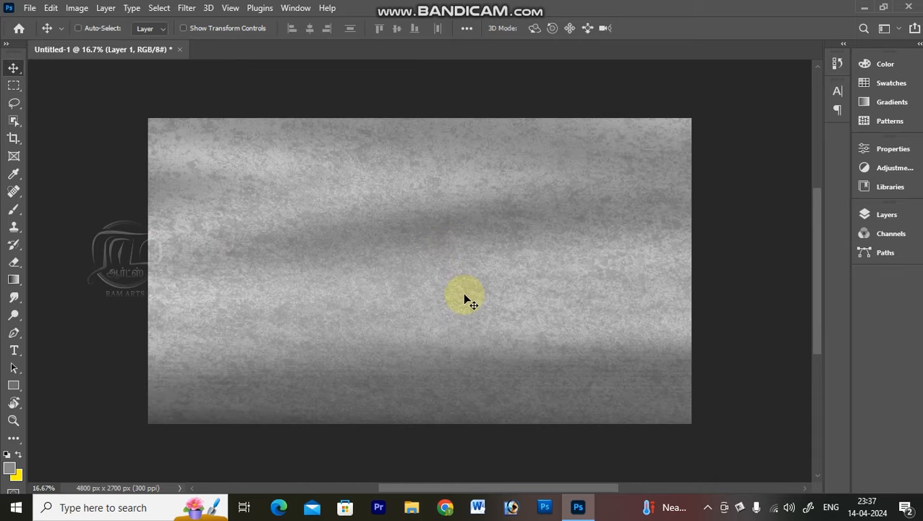
right_click(407, 227)
click(382, 214)
key(ctrl+v)
click(383, 272)
drag(388, 243, 325, 248)
Scale the couple layer down to about 96% and adjust its placement near the canvas's left side.
key(ctrl+t)
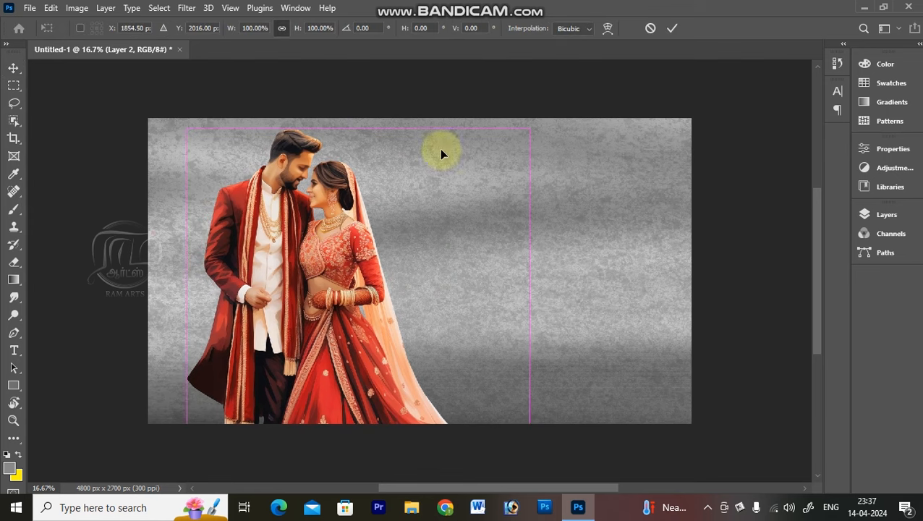
drag(530, 129, 522, 134)
drag(375, 319, 371, 319)
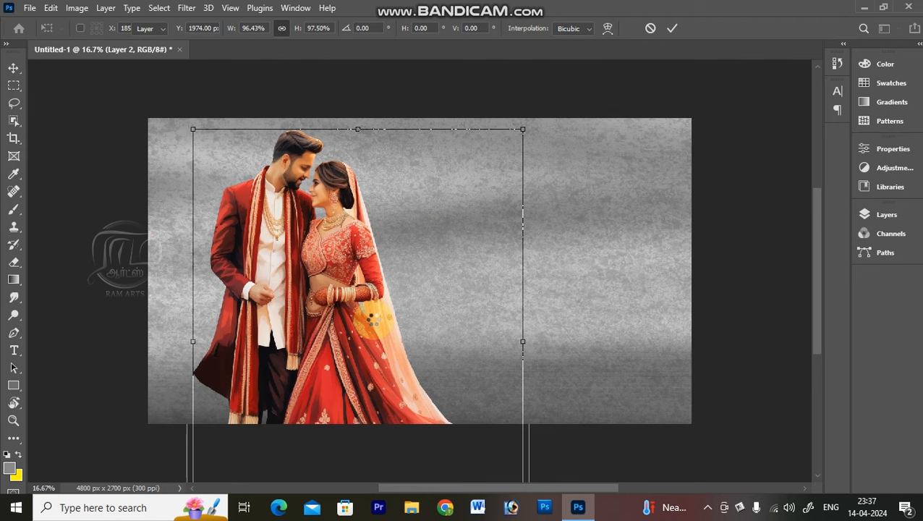
key(Return)
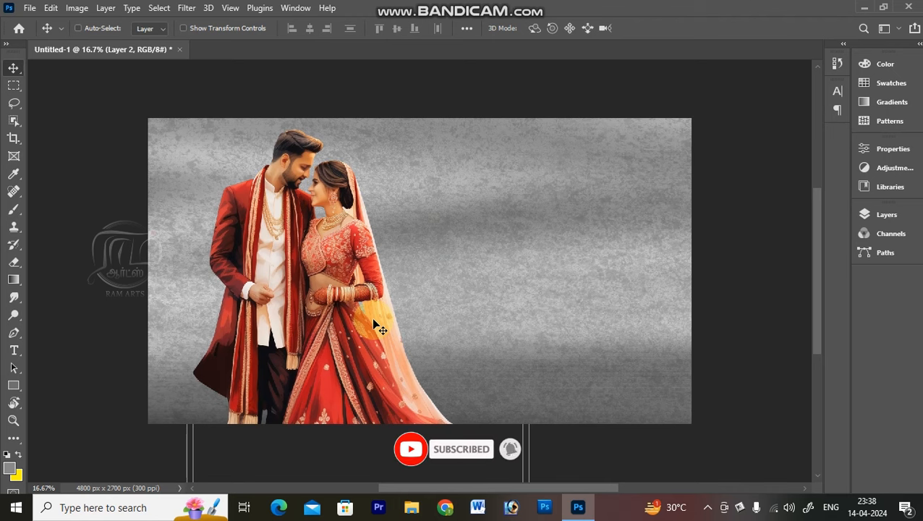
Desaturate the couple layer to turn it black and white.
key(z)
click(402, 287)
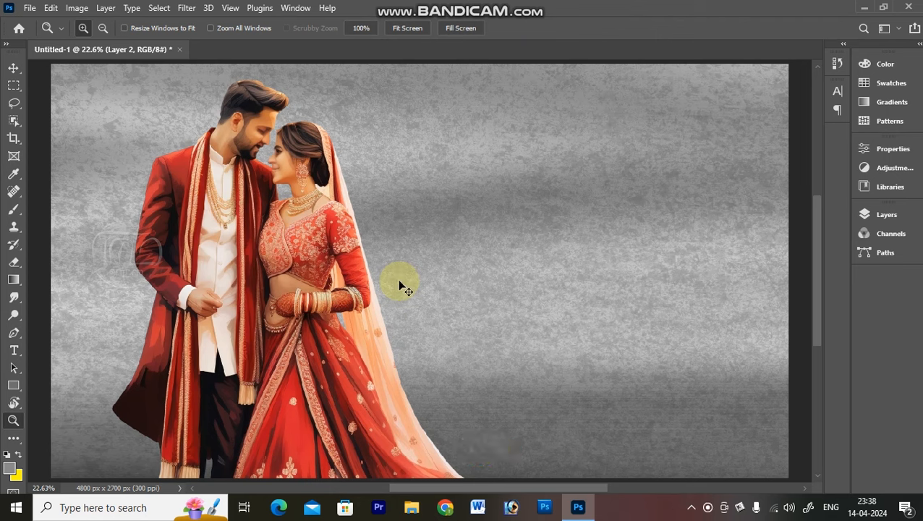
key(v)
right_click(205, 241)
click(228, 250)
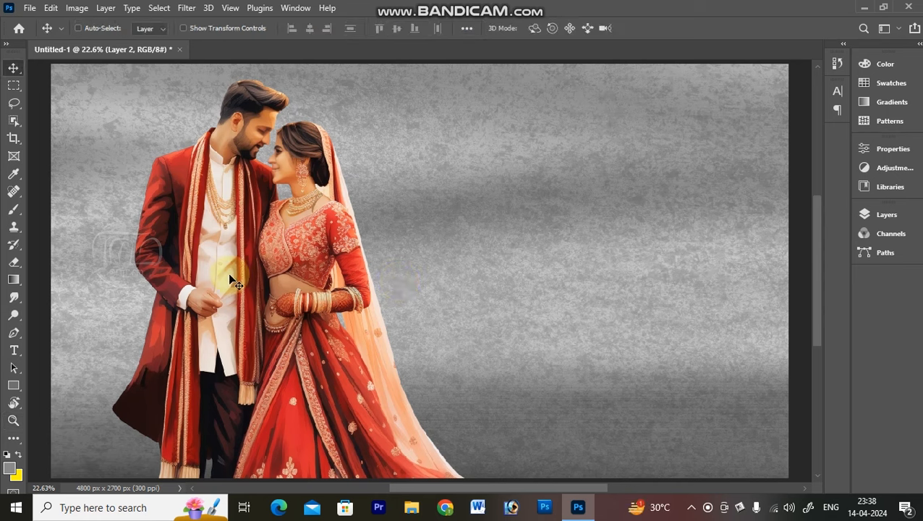
key(ctrl)
key(ctrl+shift+u)
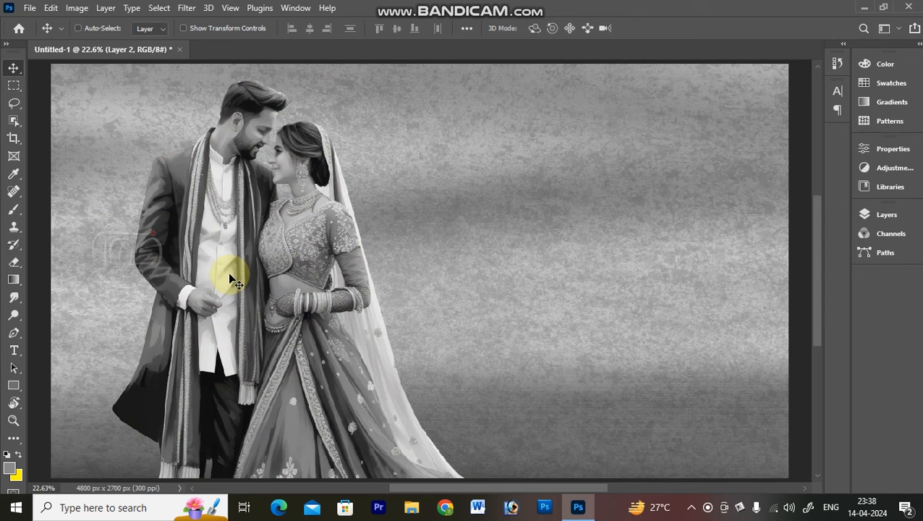
Apply Levels to the couple layer with the midtone input at about 0.6 and the white input at 184.
key(ctrl)
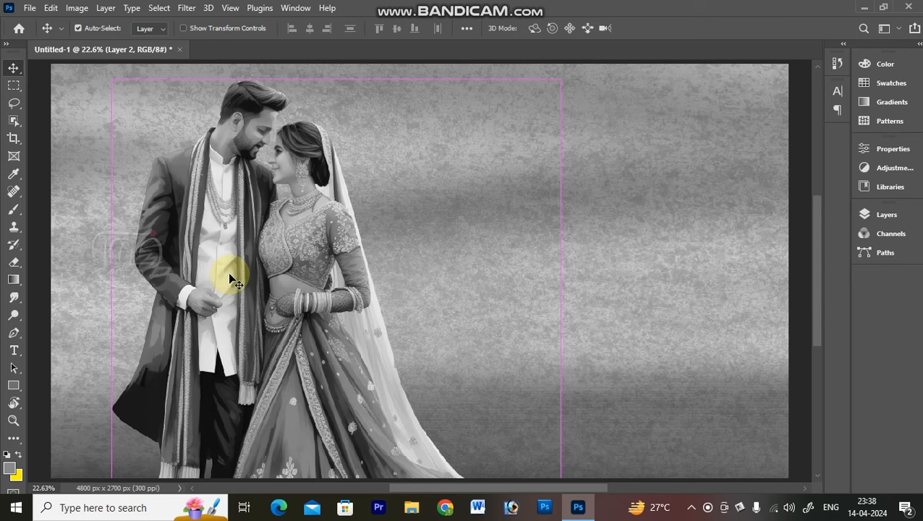
key(ctrl+l)
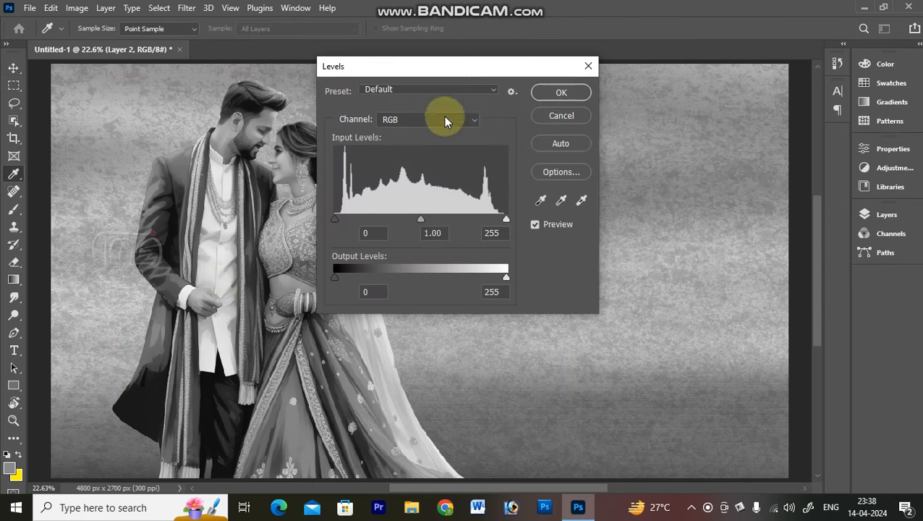
drag(443, 66, 572, 114)
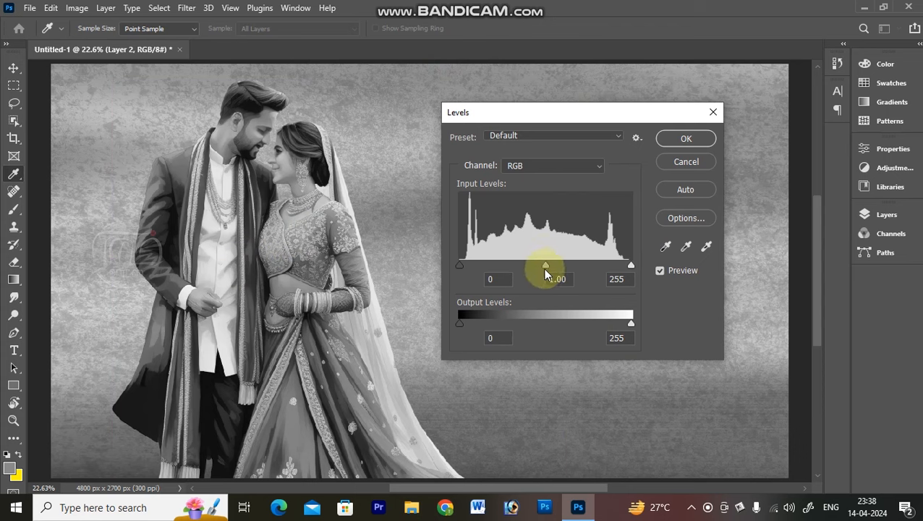
drag(544, 265, 562, 265)
drag(630, 266, 580, 266)
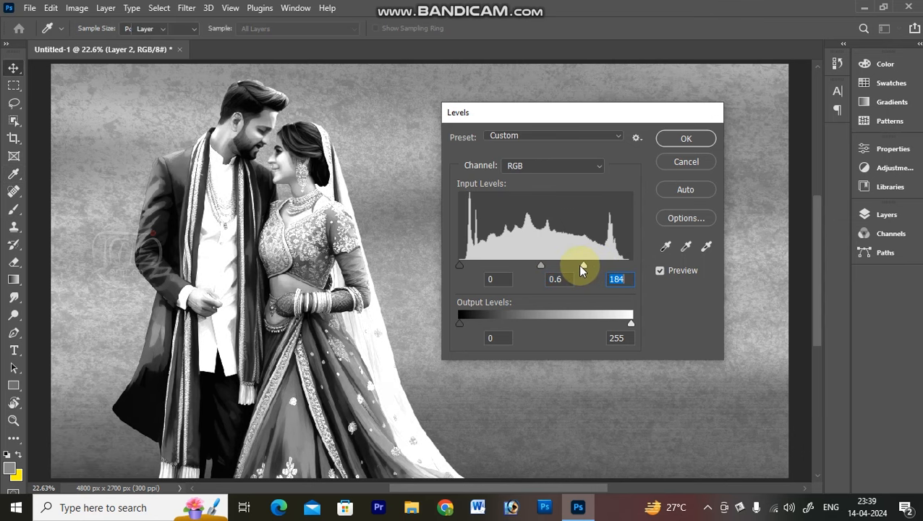
key(Return)
key(ctrl+minus)
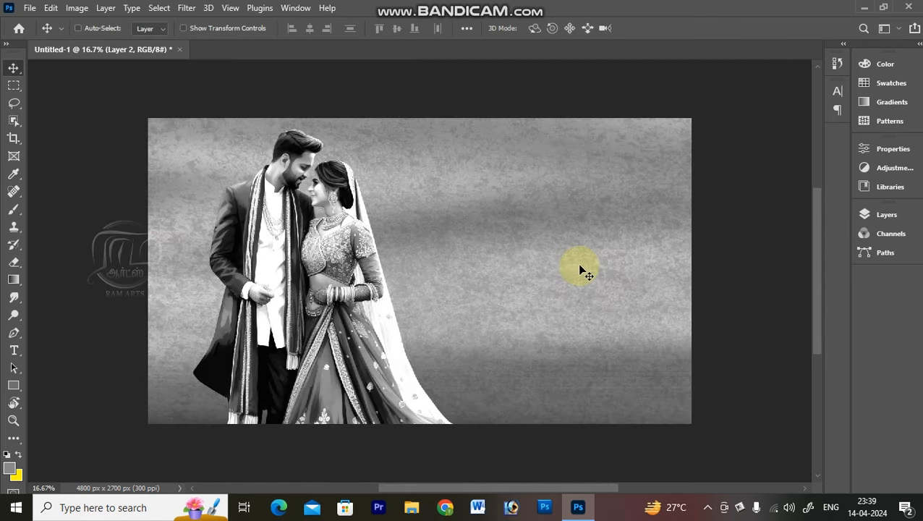
Set the foreground color to black (000000).
key(ctrl+minus)
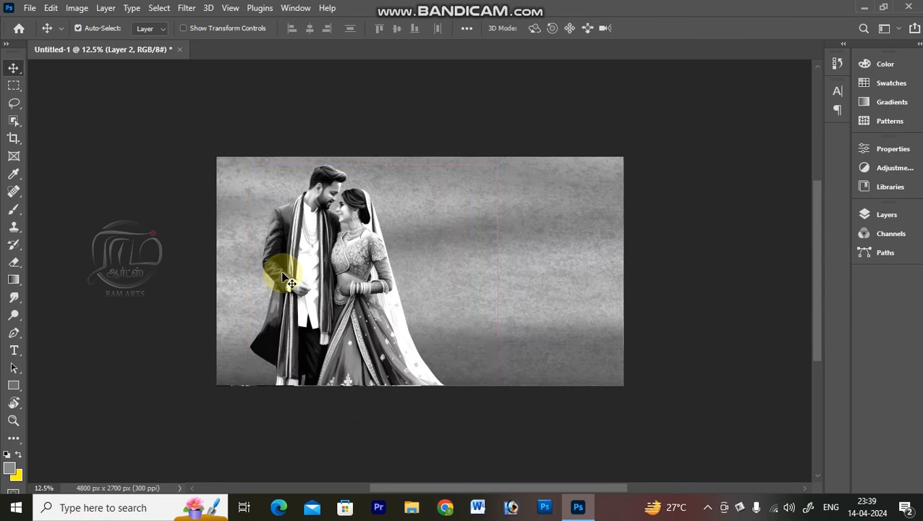
key(ctrl+0)
key(ctrl+minus)
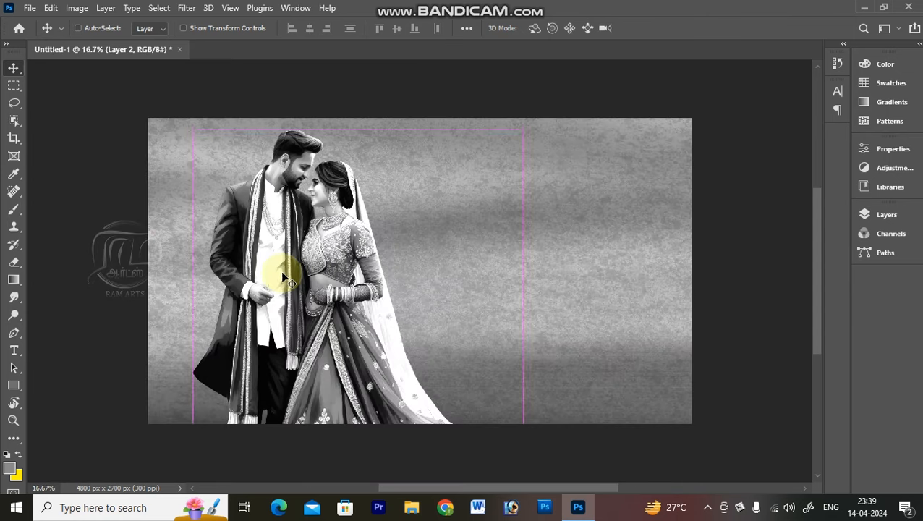
click(10, 469)
drag(367, 260, 91, 326)
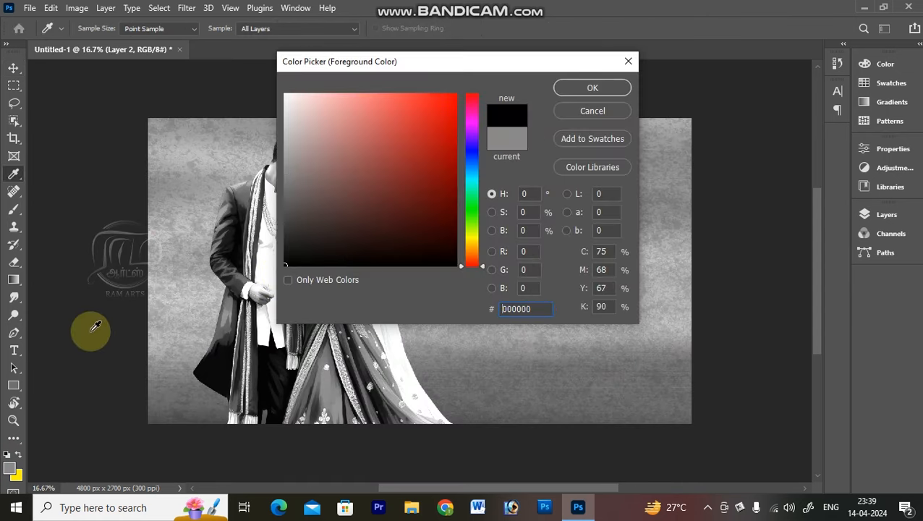
key(Return)
Add a new layer and draw black-to-transparent linear gradients from both lower corners and the bottom edge of the canvas.
key(g)
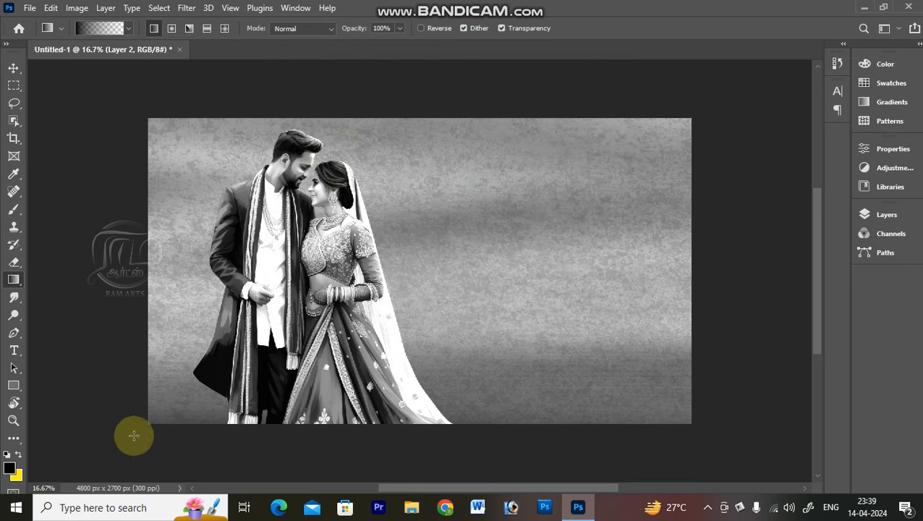
key(ctrl+shift+n)
key(Return)
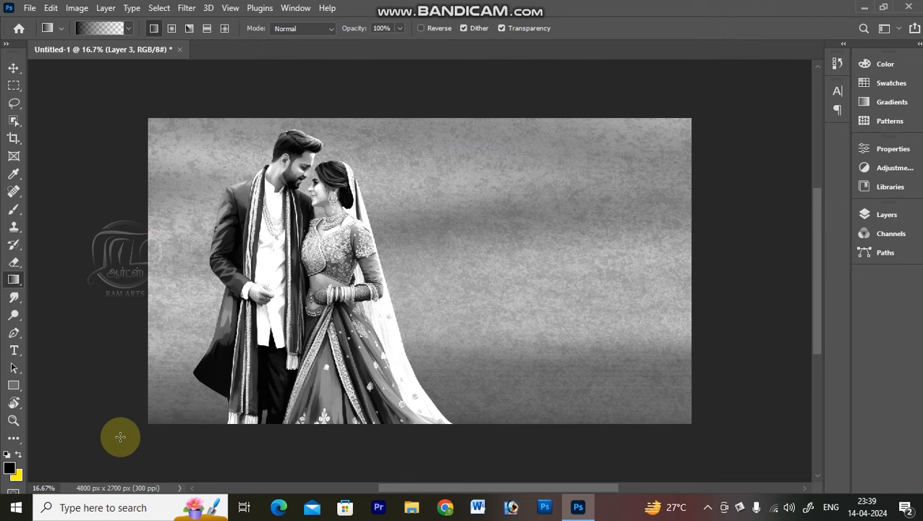
drag(161, 422, 439, 153)
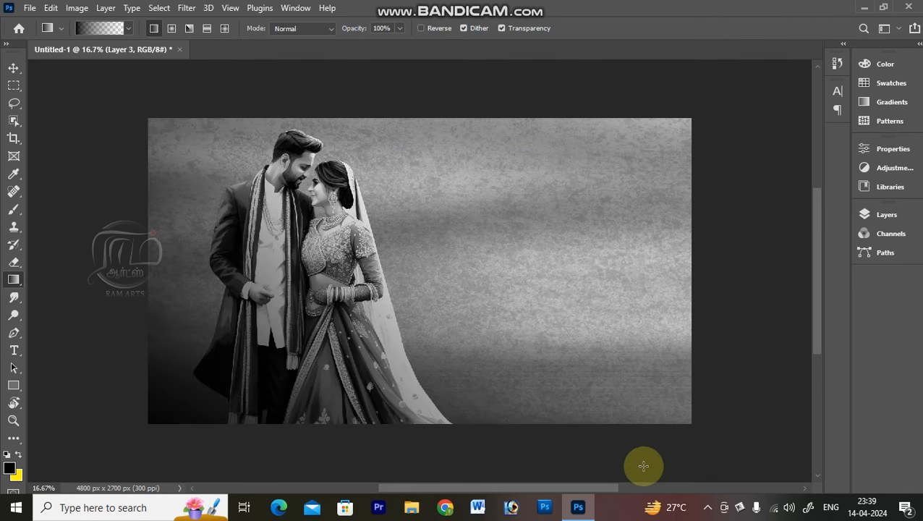
drag(689, 467, 452, 383)
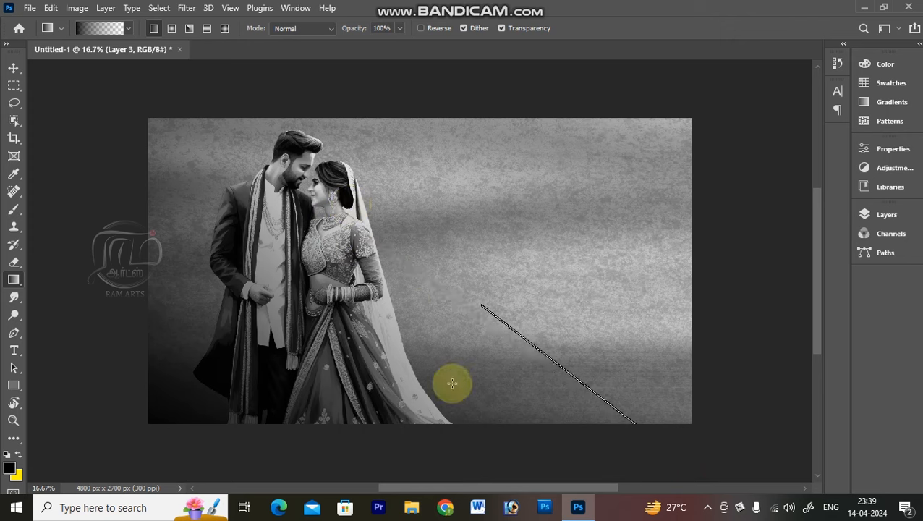
drag(442, 478, 442, 311)
Place the black gradient layer behind the couple and switch to full screen mode with the menu bar.
key(v)
drag(366, 369, 499, 321)
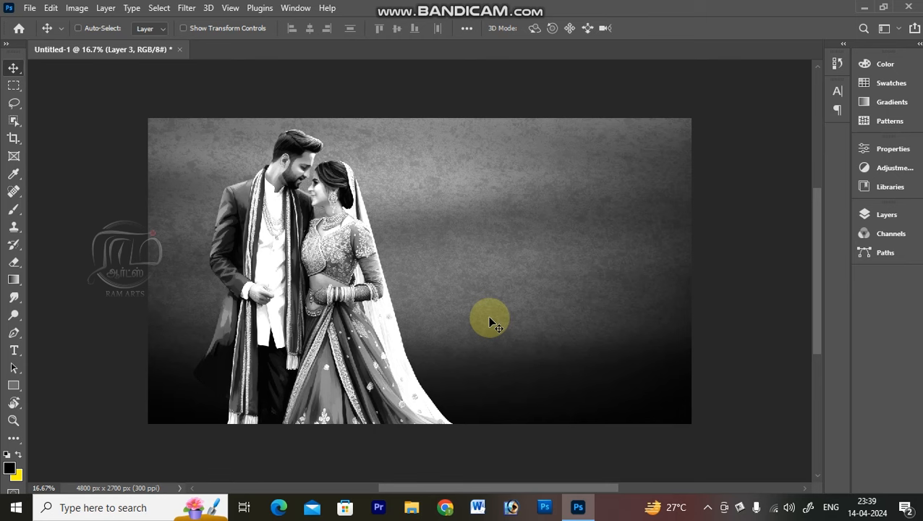
key(f)
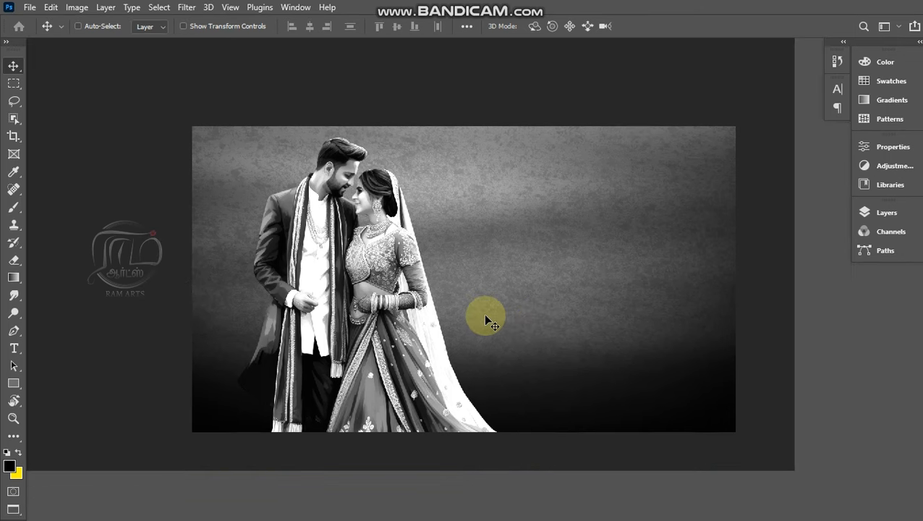
key(ctrl+minus)
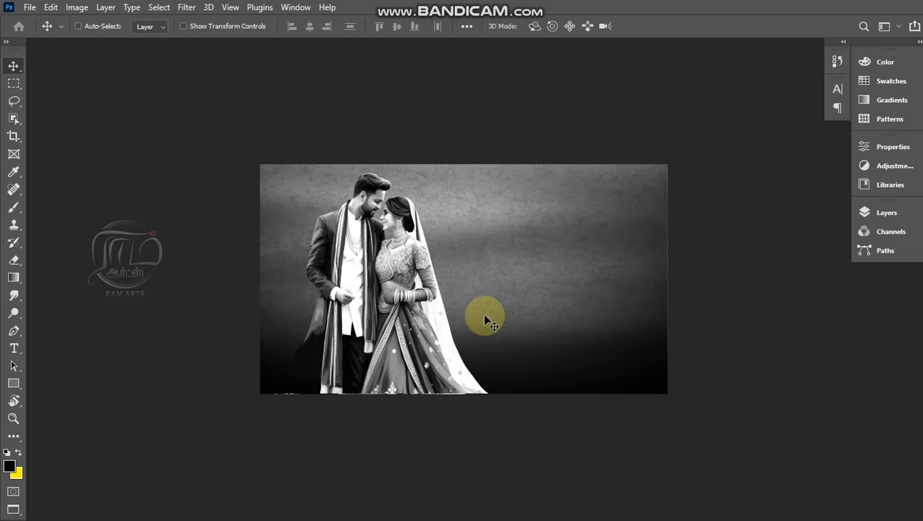
Darken the canvas's lower-left corner and bottom edge with further black-to-transparent gradients on the gradient layer.
key(g)
drag(245, 399, 385, 275)
drag(424, 494, 425, 296)
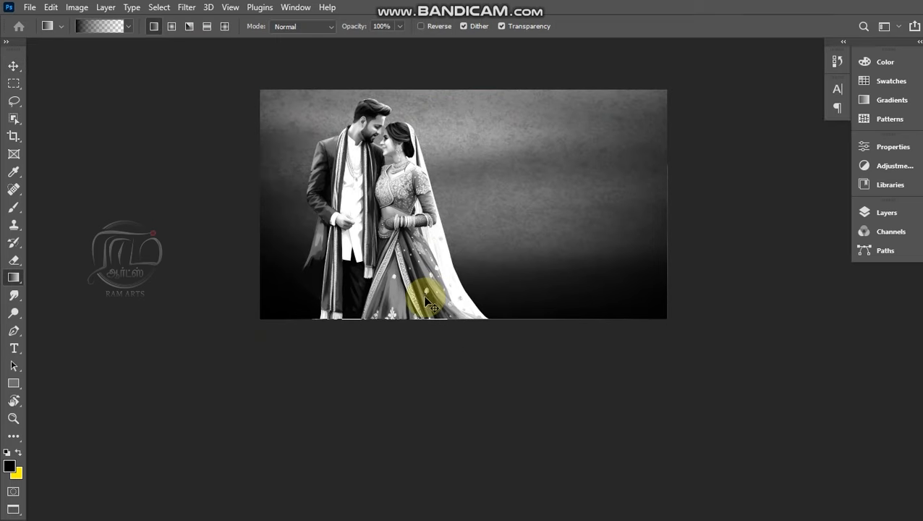
key(ctrl+0)
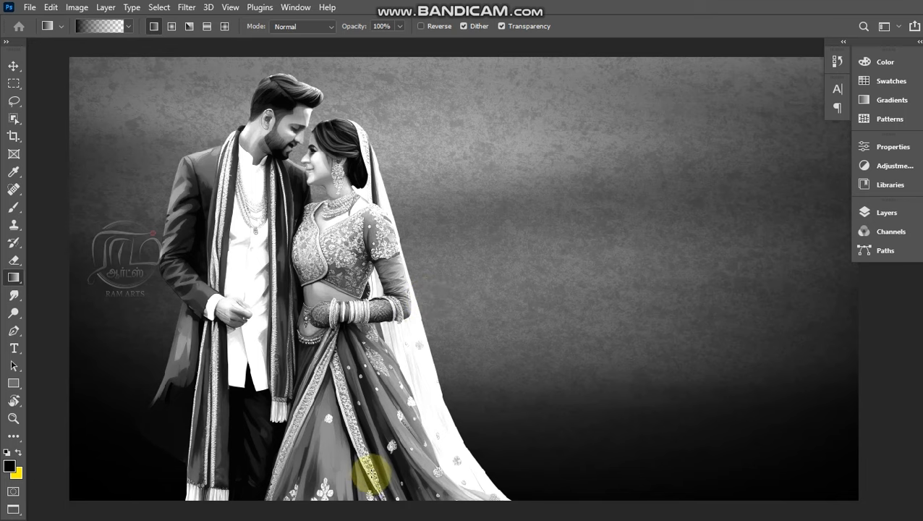
key(ctrl+minus)
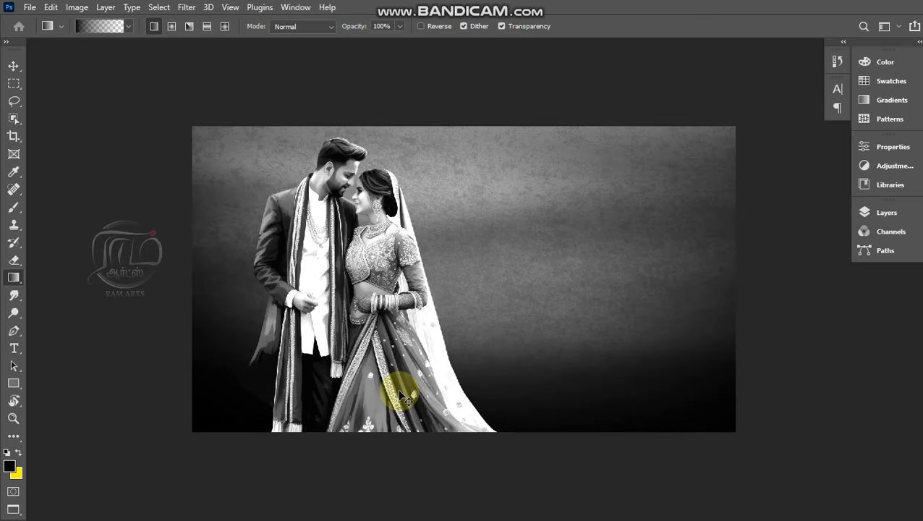
Set the foreground color to a bright, saturated orange with a hue of 30°.
key(v)
key(ctrl)
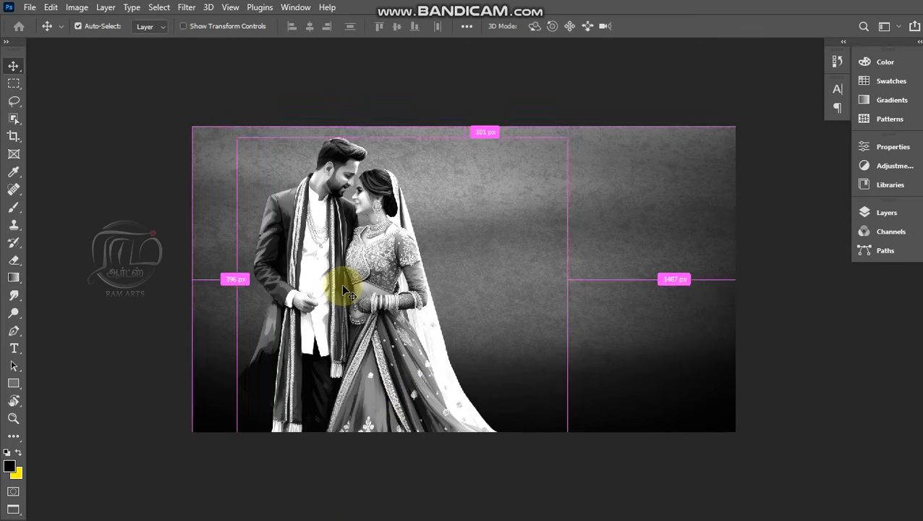
key(ctrl+0)
key(ctrl+minus)
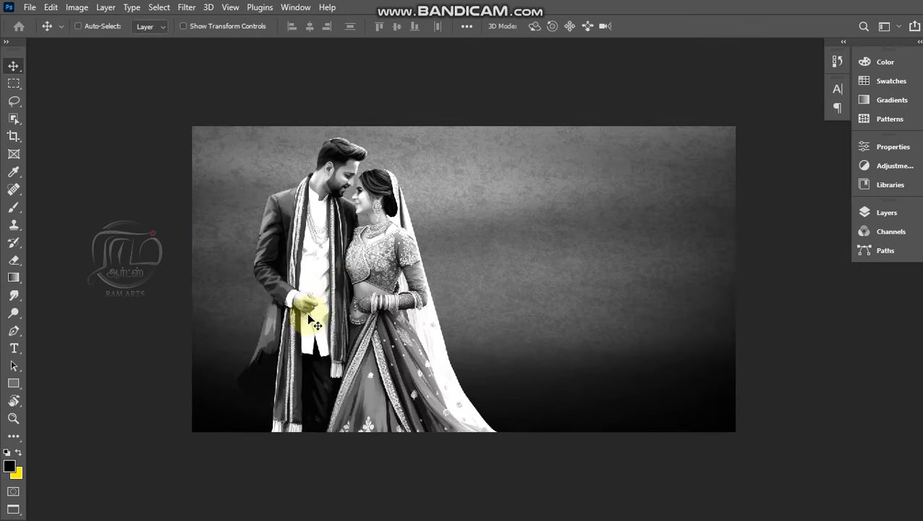
click(9, 466)
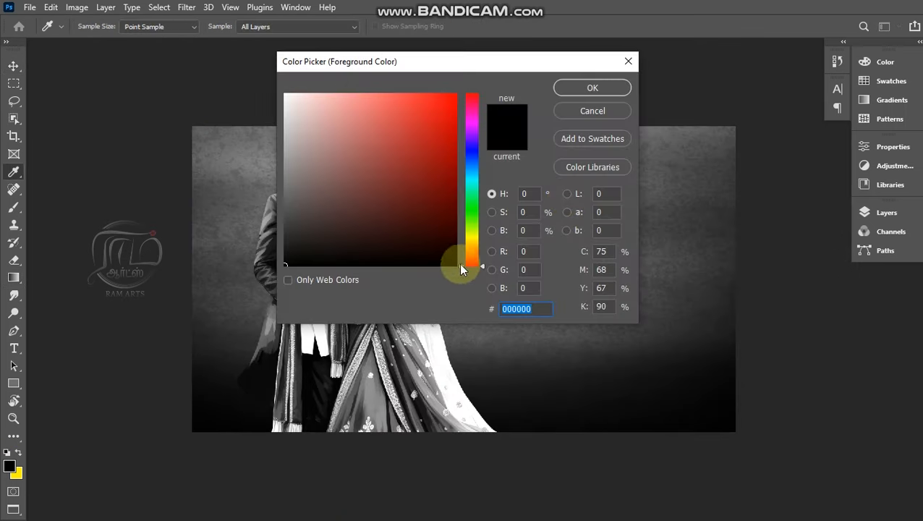
drag(463, 269, 470, 251)
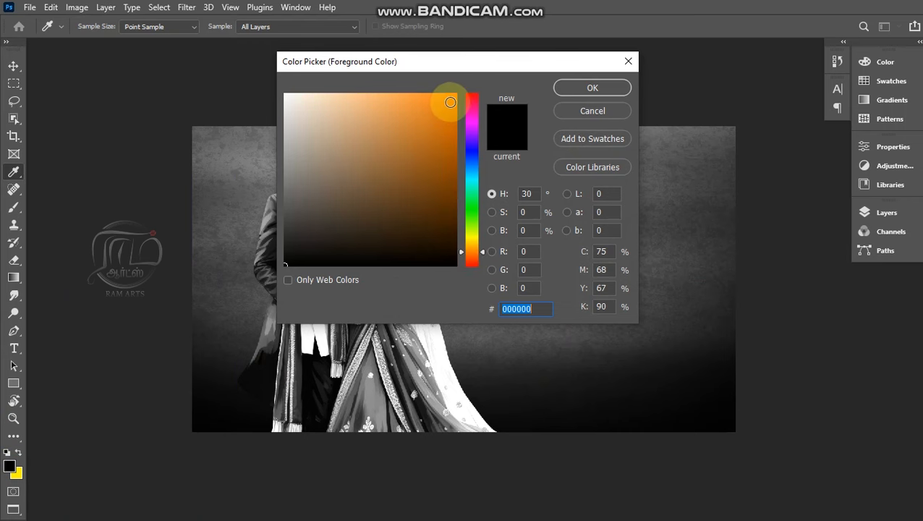
click(451, 111)
click(592, 87)
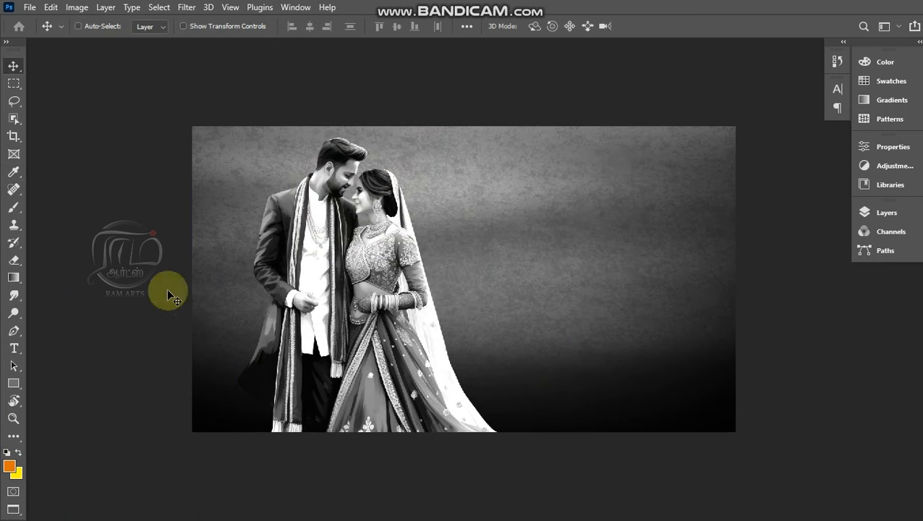
Add a new layer behind the couple and draw an orange-to-transparent linear gradient from the canvas's upper-left corner toward the bride's skirt.
ctrl+click(217, 288)
key(ctrl+shift+n)
key(Return)
key(g)
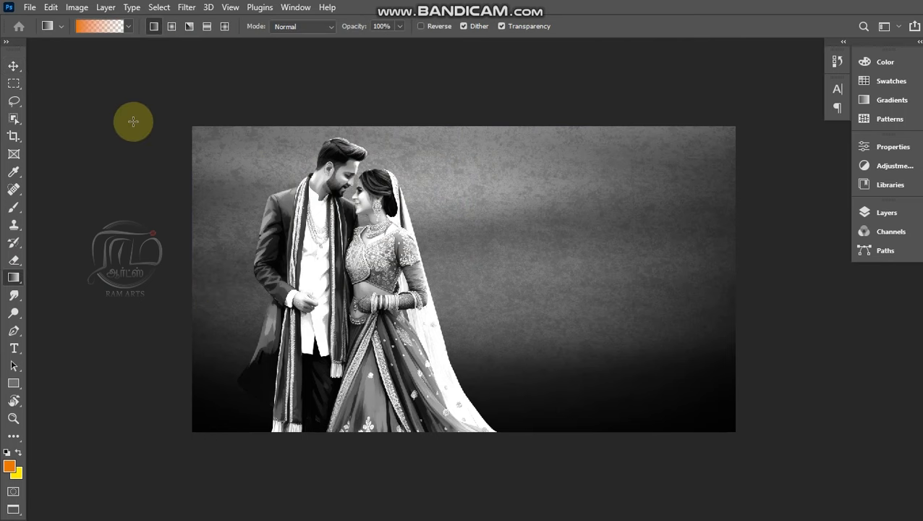
drag(117, 68, 563, 382)
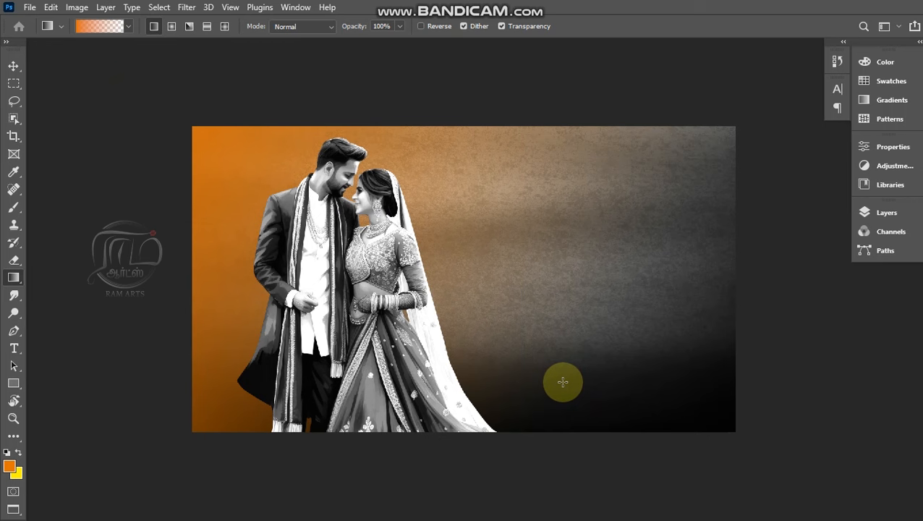
key(ctrl+z)
drag(217, 127, 432, 384)
Set the orange gradient layer's blend mode to Color and display the layer list.
key(v)
drag(268, 238, 346, 278)
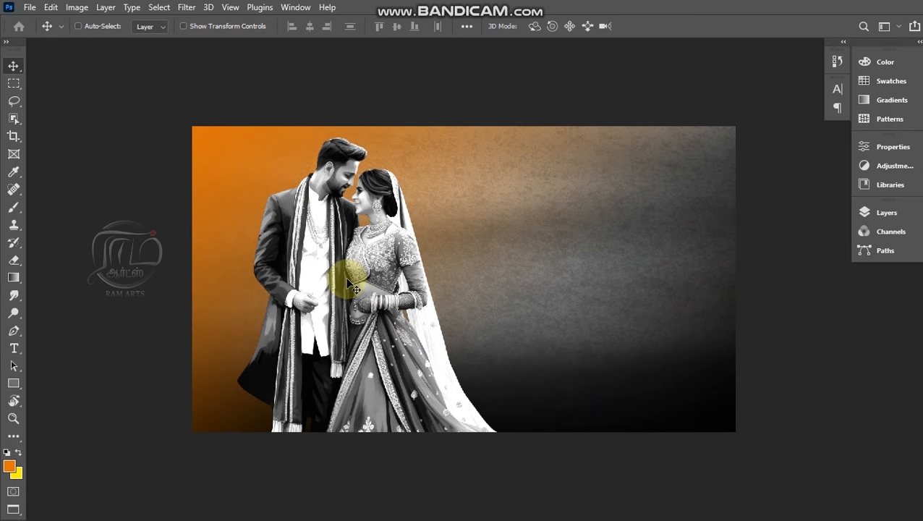
key(shift+minus)
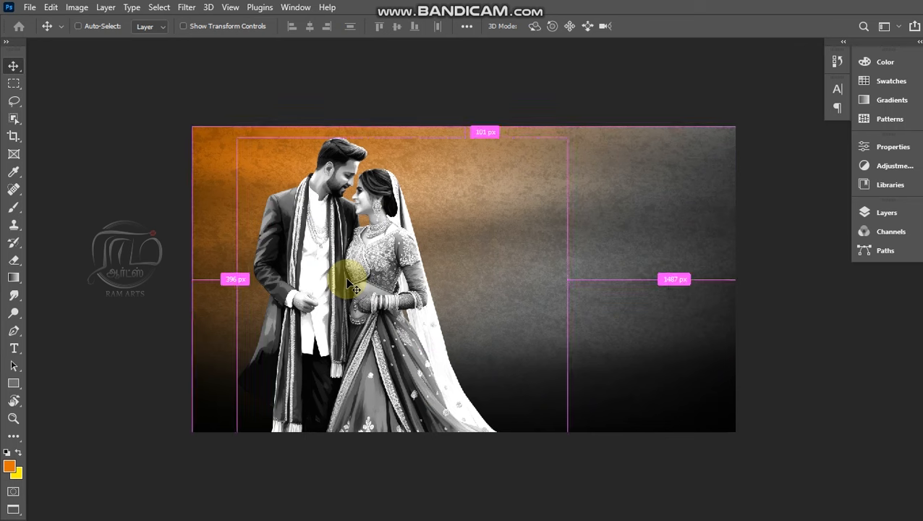
key(F7)
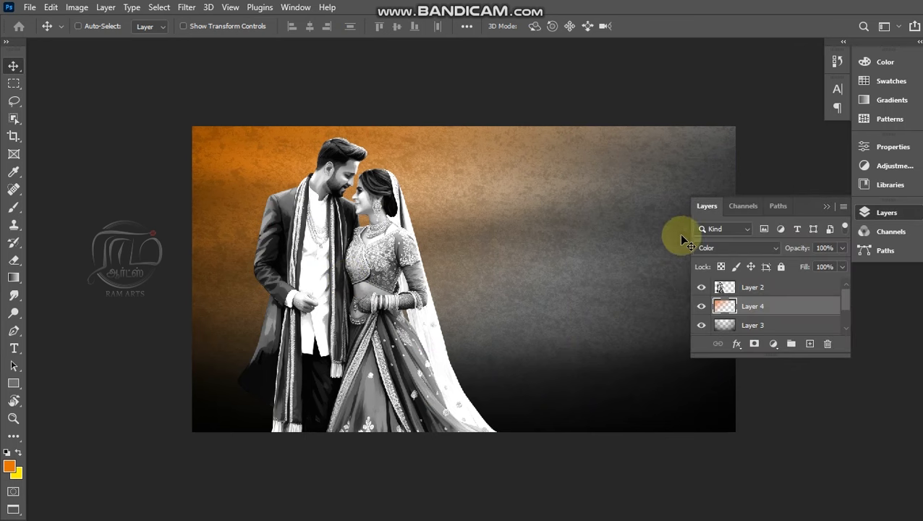
key(ctrl+plus)
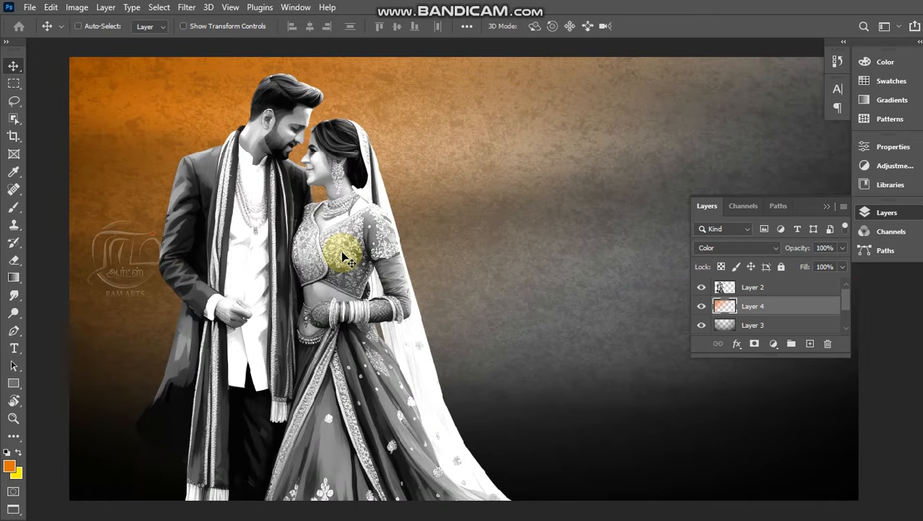
key(f)
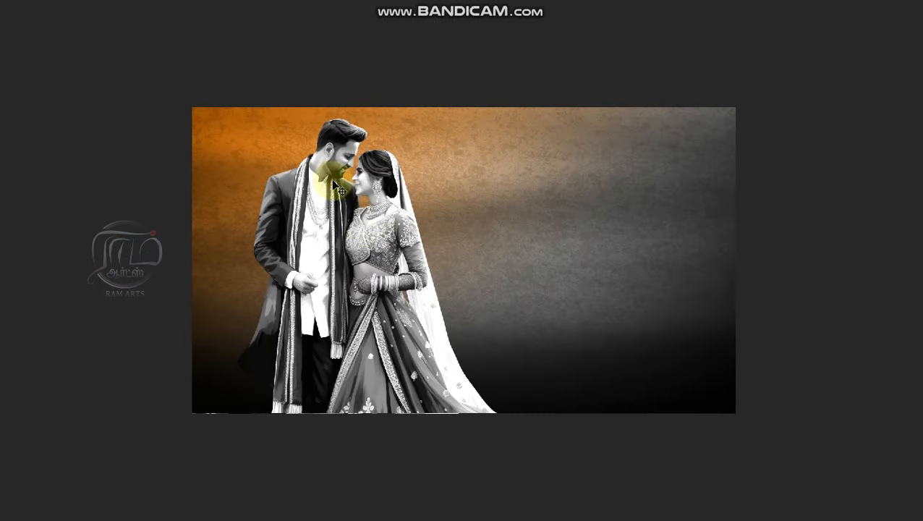
right_click(317, 210)
click(327, 238)
right_click(388, 139)
click(417, 146)
drag(430, 126, 436, 179)
key(ctrl+z)
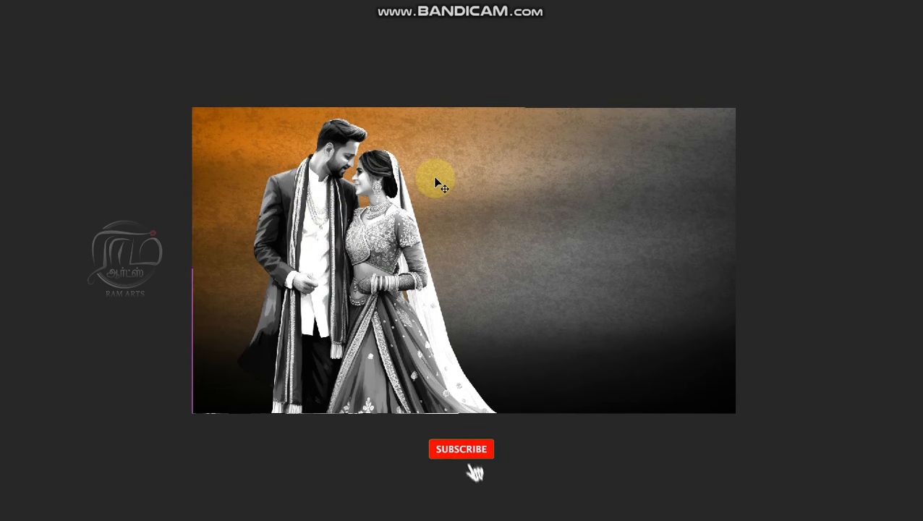
Add a new layer above the gradient and paint a soft orange glow behind the couple with a 1300 px brush.
key(ctrl+shift+n)
key(Return)
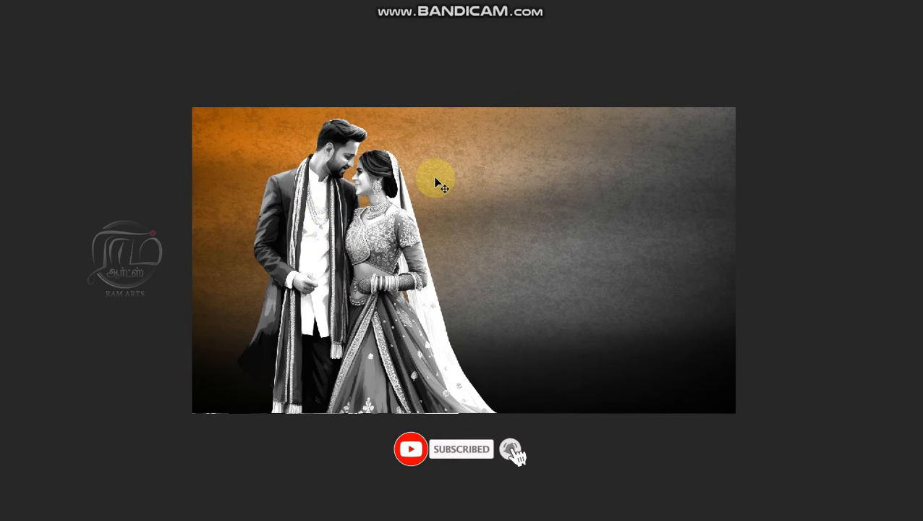
key(b)
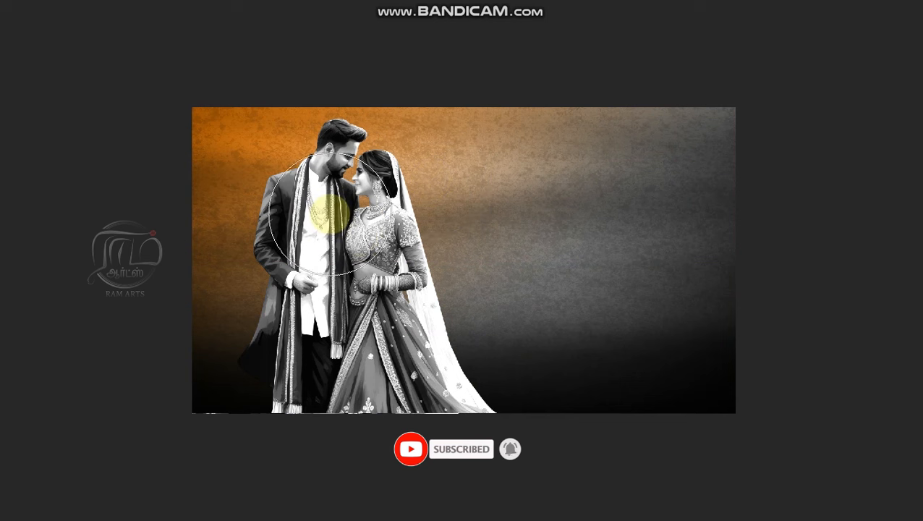
key([)
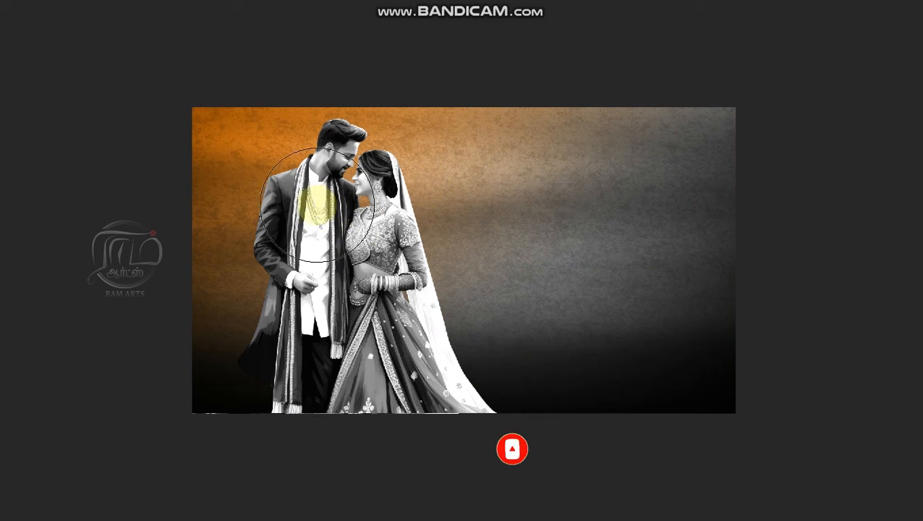
key(f)
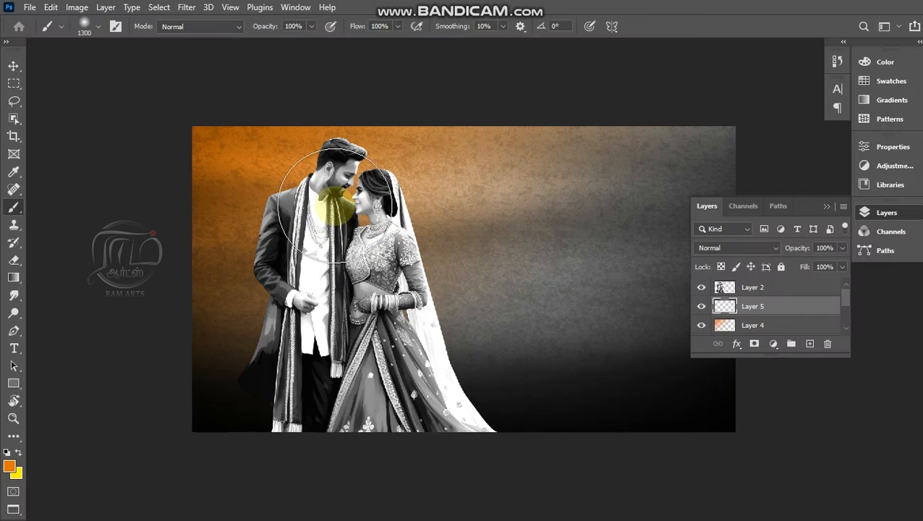
mouse_move(301, 197)
mouse_down()
mouse_move(390, 332)
mouse_move(401, 247)
mouse_up()
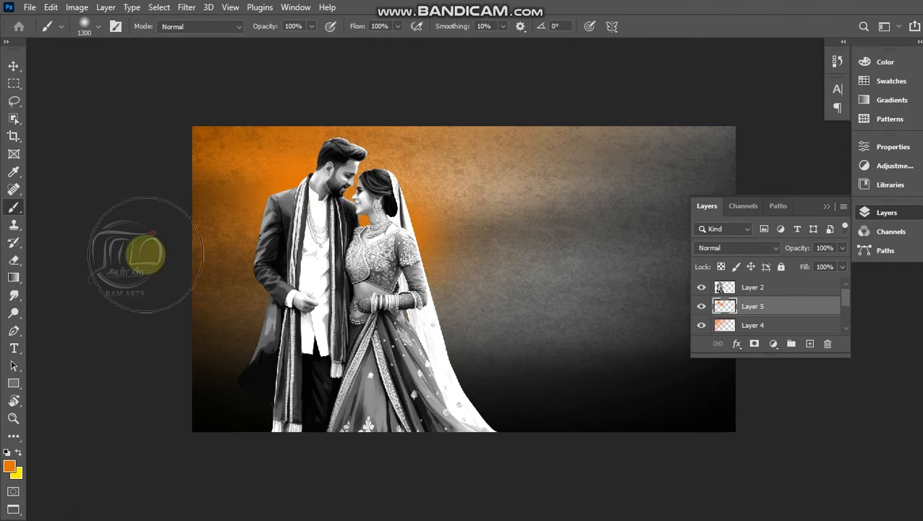
Swap to yellow, shrink the brush to 600 px and paint yellow glows behind the groom's shoulder and the bride's veil.
key(x)
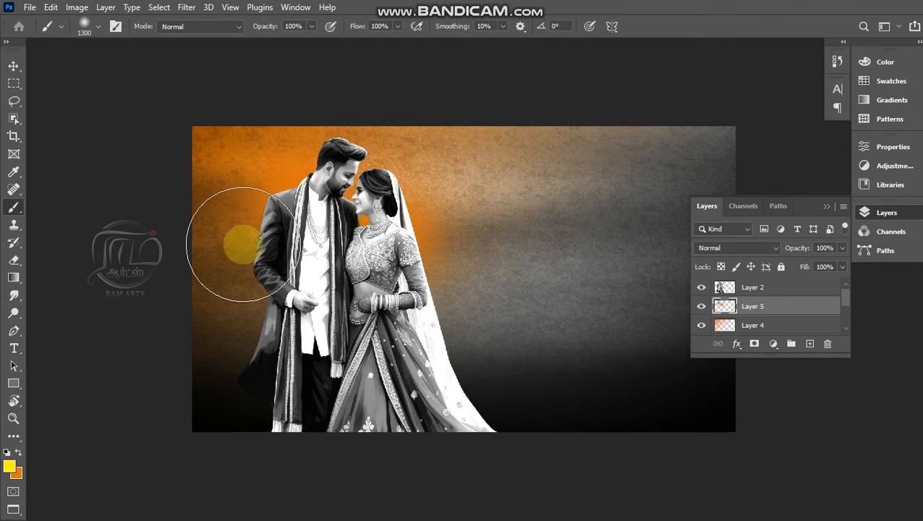
key(bracketleft)
key(bracketleft)
key(bracketleft)
key(bracketleft)
key(bracketleft)
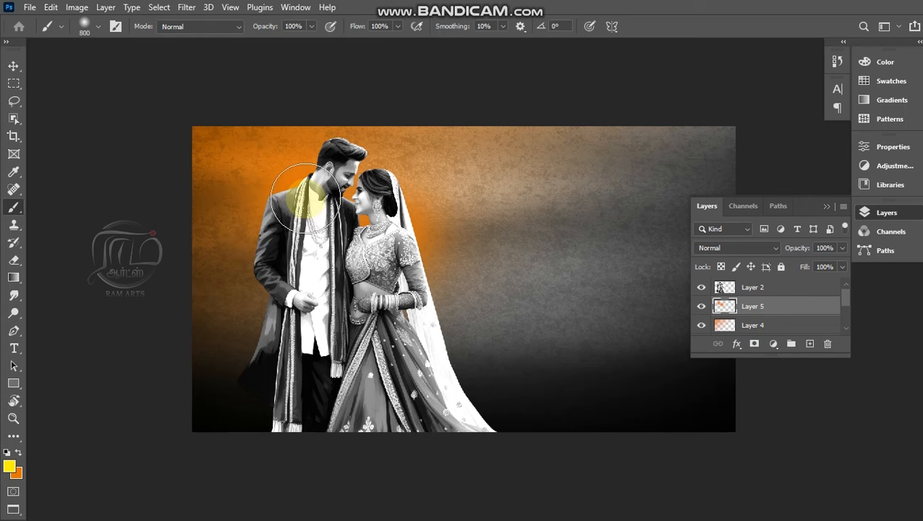
key(bracketleft)
key(bracketleft)
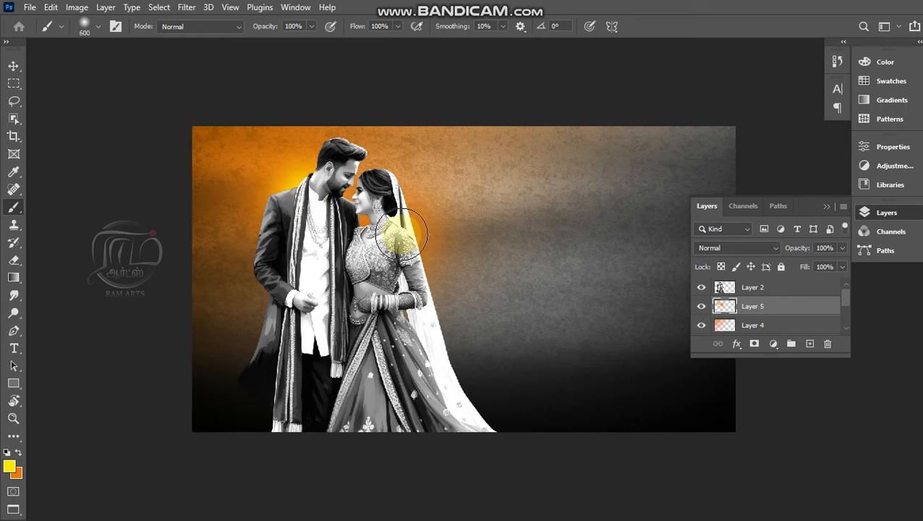
key(v)
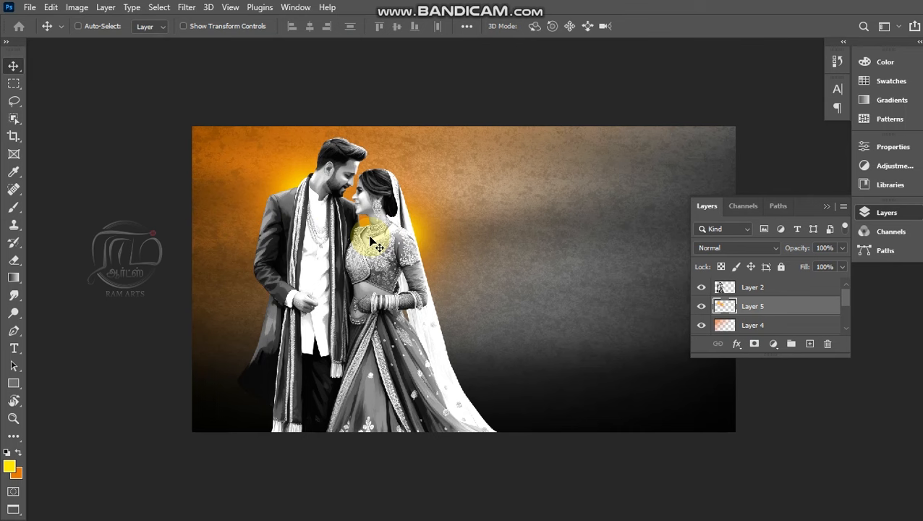
Set the painted glow layer's blend mode to Screen and scale the layer up proportionally to about 122.6%.
click(771, 248)
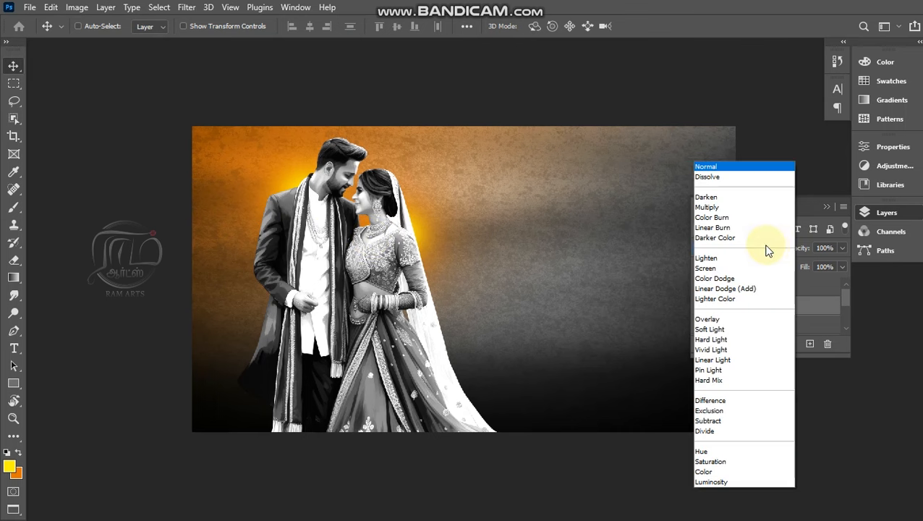
click(767, 268)
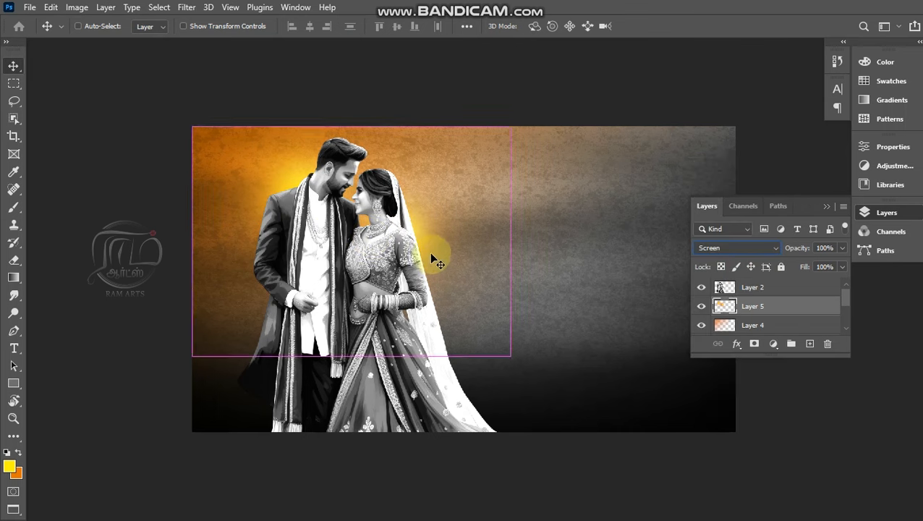
key(ctrl+t)
drag(510, 355, 546, 377)
drag(376, 269, 393, 274)
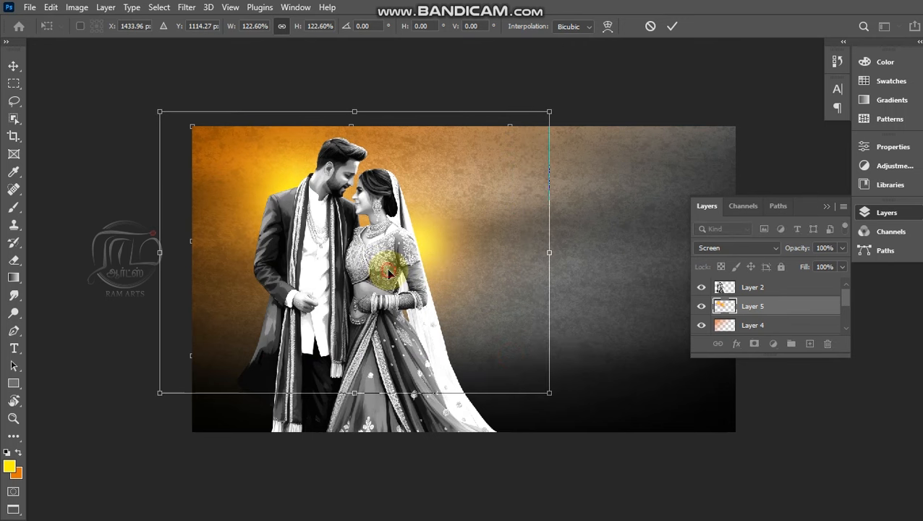
key(Return)
Select the couple layer and load its transparency as a new selection.
right_click(376, 207)
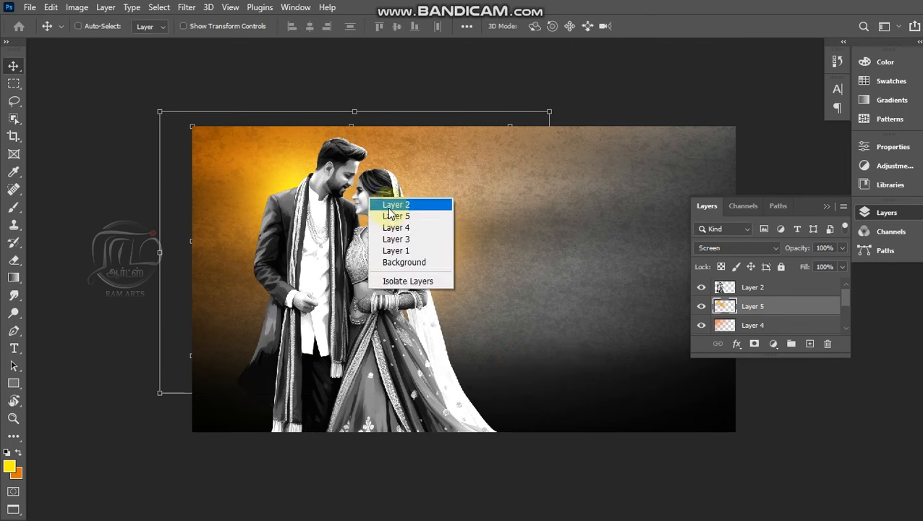
click(387, 211)
drag(377, 211, 366, 253)
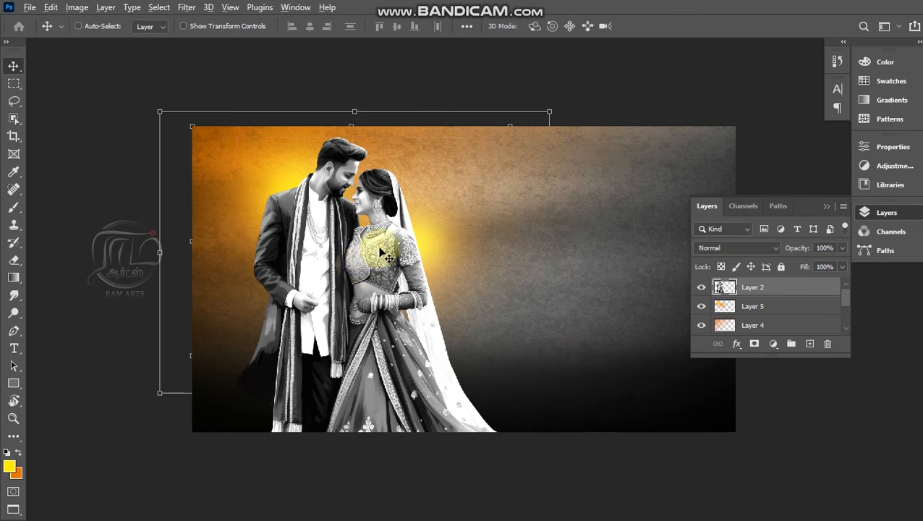
key(alt+s)
key(o)
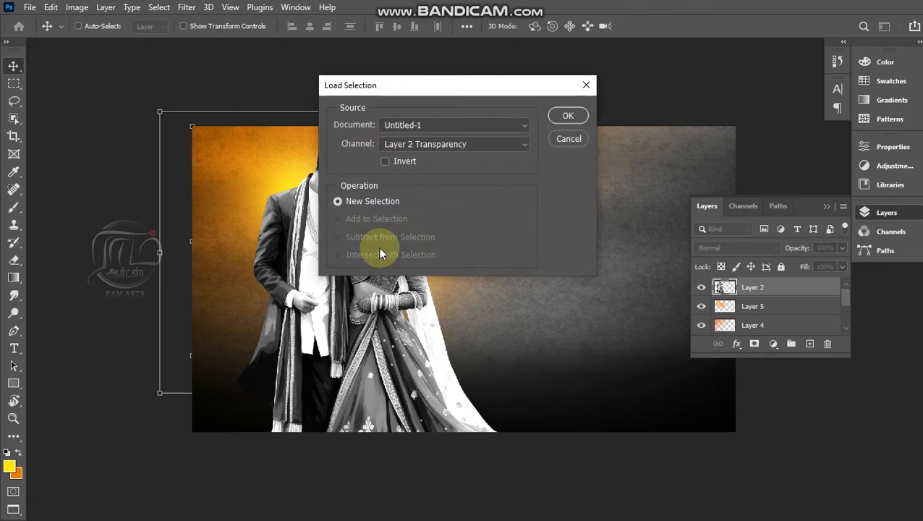
key(Return)
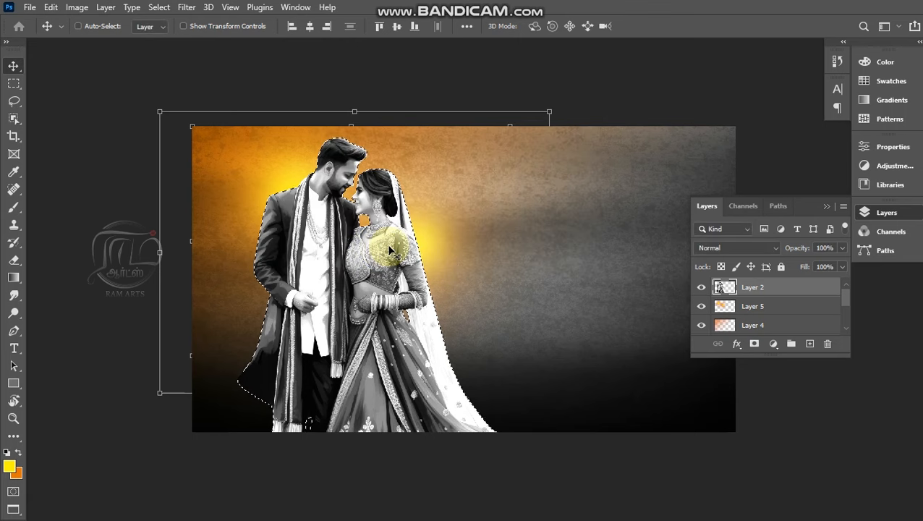
drag(389, 249, 322, 209)
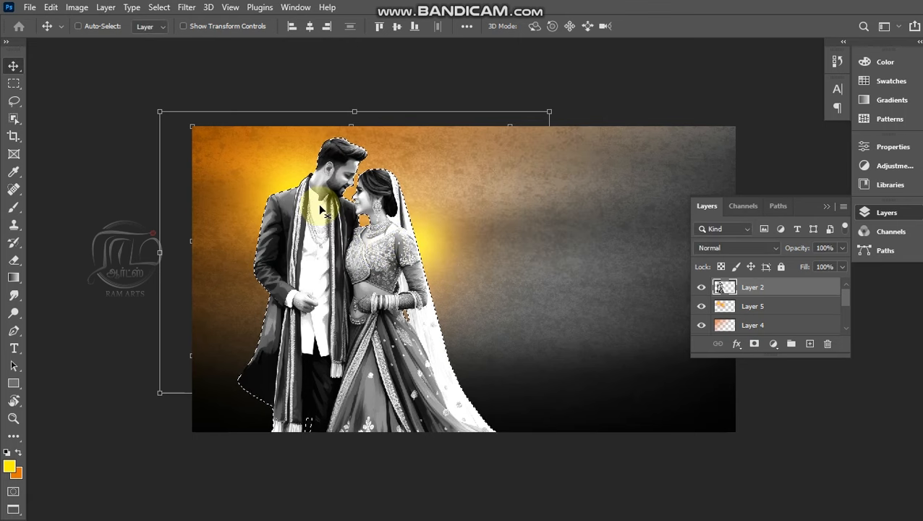
Add a new layer above the couple and stroke the selection in yellow, centered on its edge, in Normal mode at 100% opacity.
key(ctrl+shift+n)
key(Return)
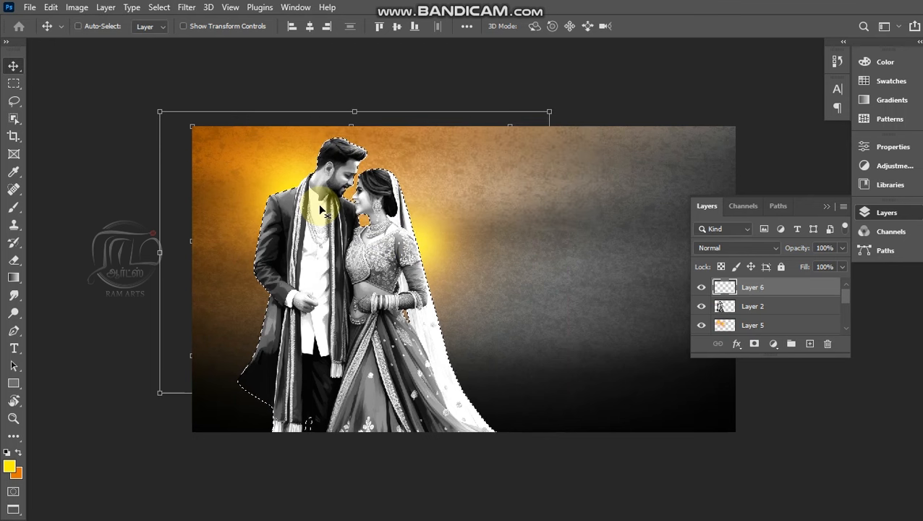
click(52, 8)
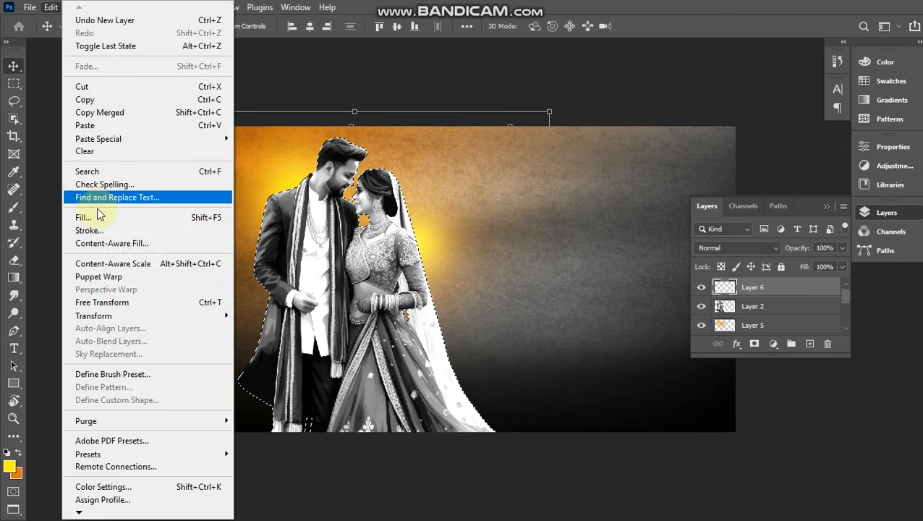
click(97, 233)
drag(470, 82, 698, 116)
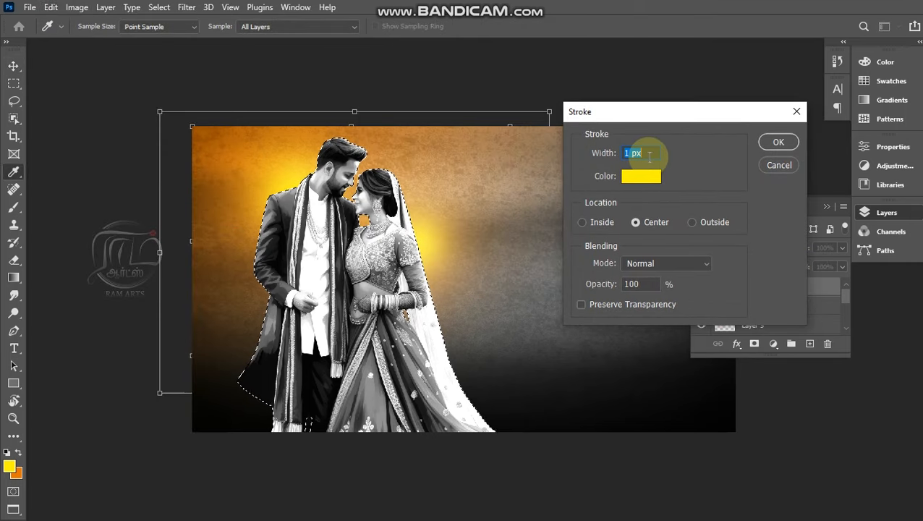
click(647, 156)
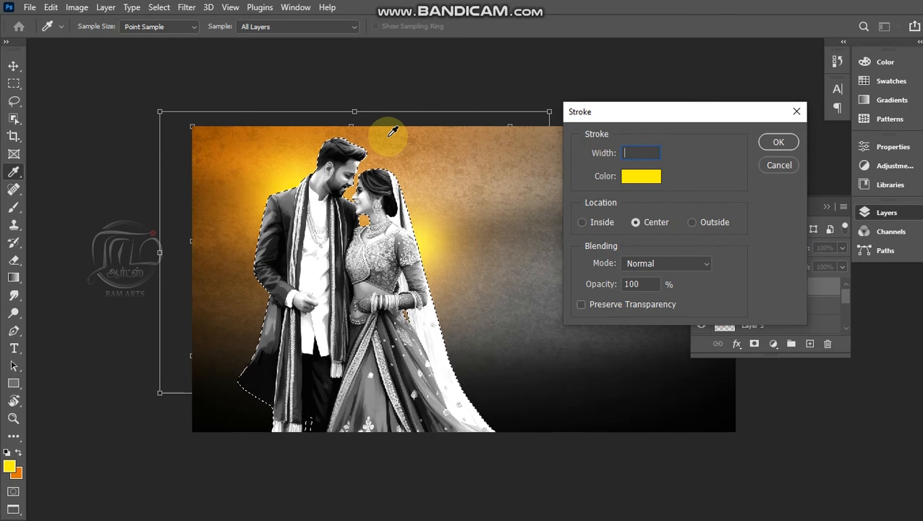
key(Return)
key(v)
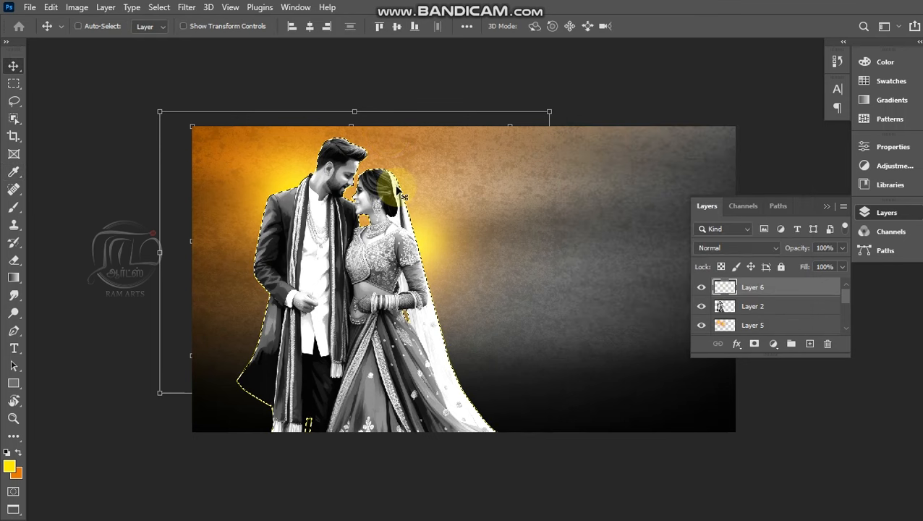
Stroke the couple selection again with a 10 px golden-yellow line placed inside the edge, in Normal mode at 100% opacity.
key(alt+e)
key(s)
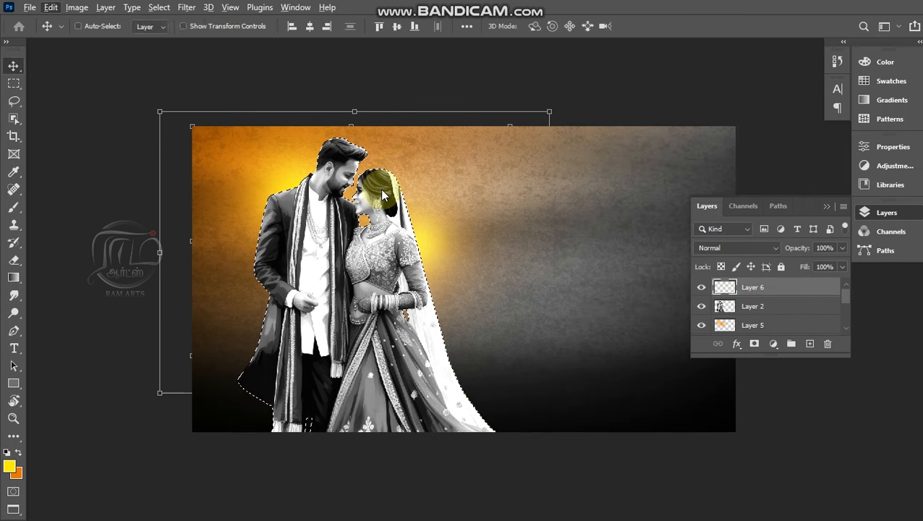
click(636, 177)
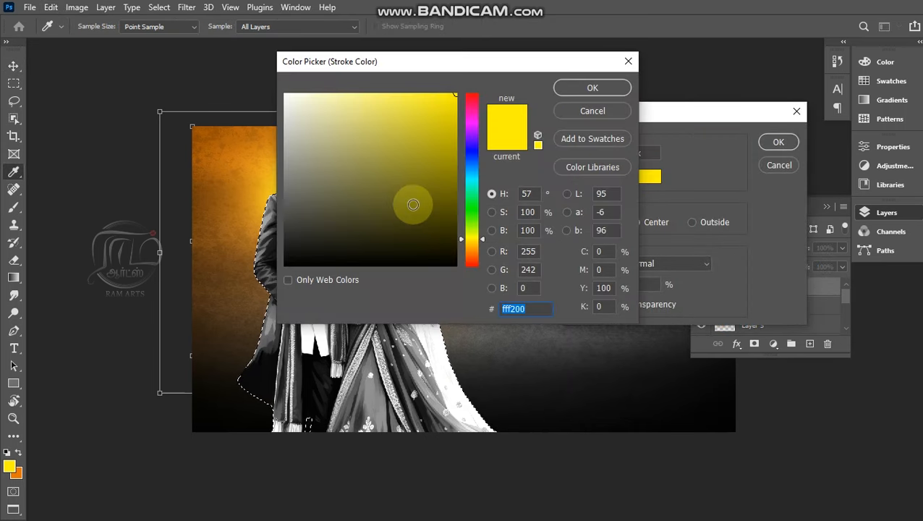
click(467, 243)
drag(467, 243, 467, 245)
key(Return)
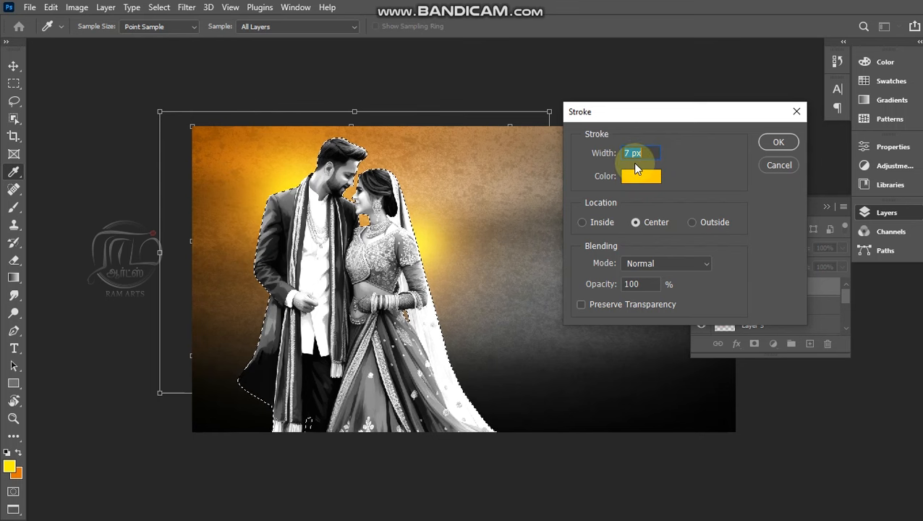
text(10)
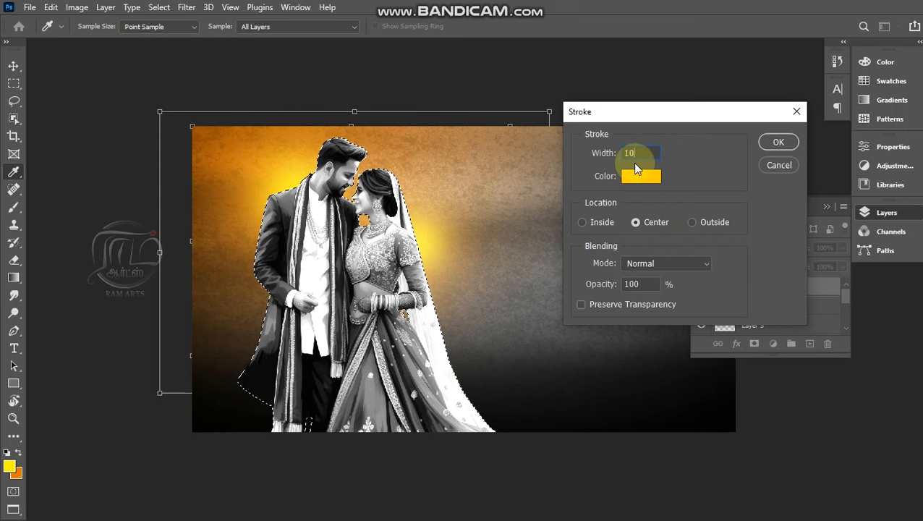
click(582, 223)
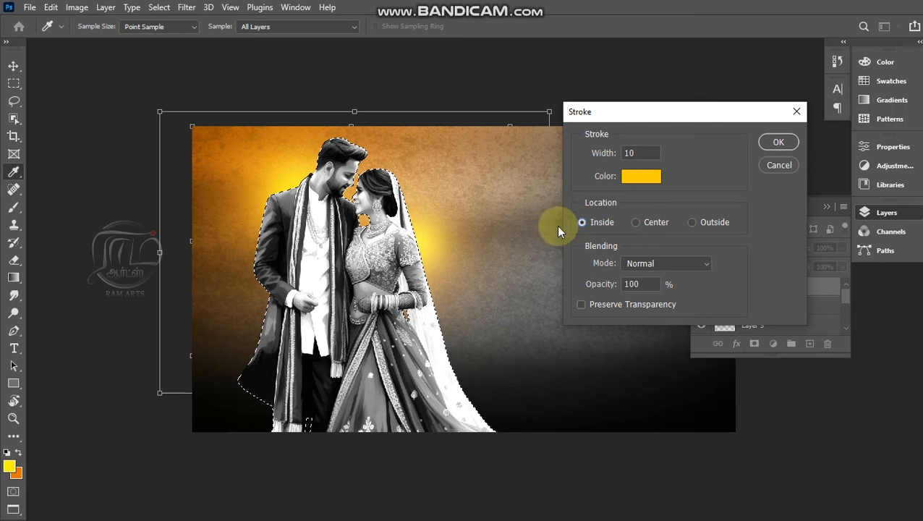
click(775, 142)
Set the golden outline layer's blend mode to Overlay and clear the couple selection.
key(ctrl+d)
key(ctrl+space)
drag(303, 126, 369, 191)
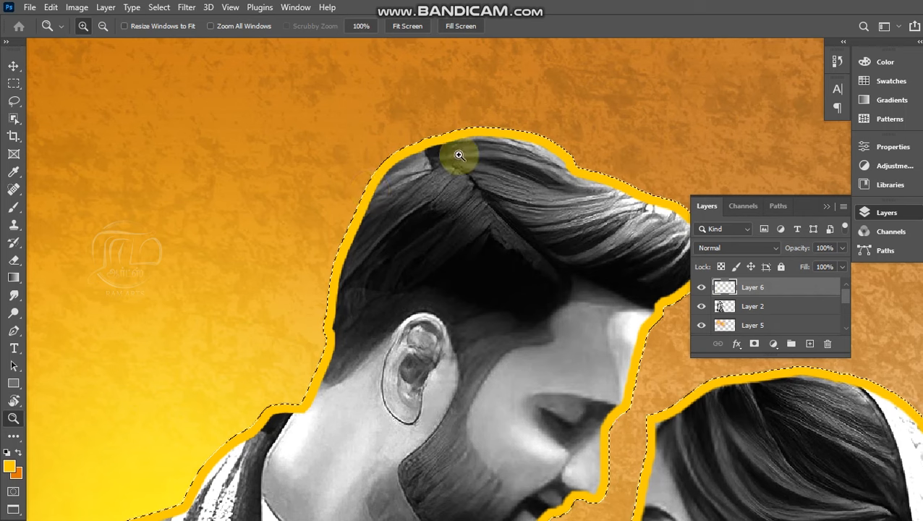
key(ctrl+minus)
key(ctrl+minus)
key(ctrl+minus)
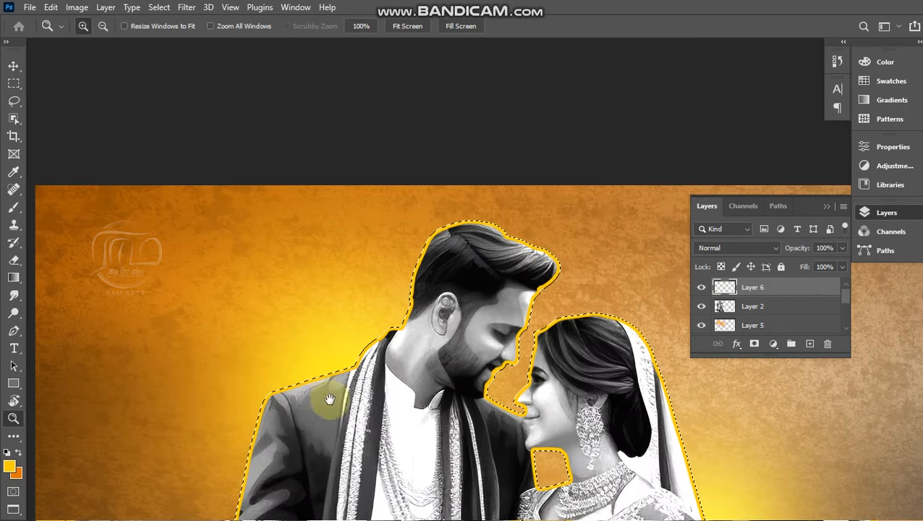
drag(330, 394, 304, 360)
click(751, 247)
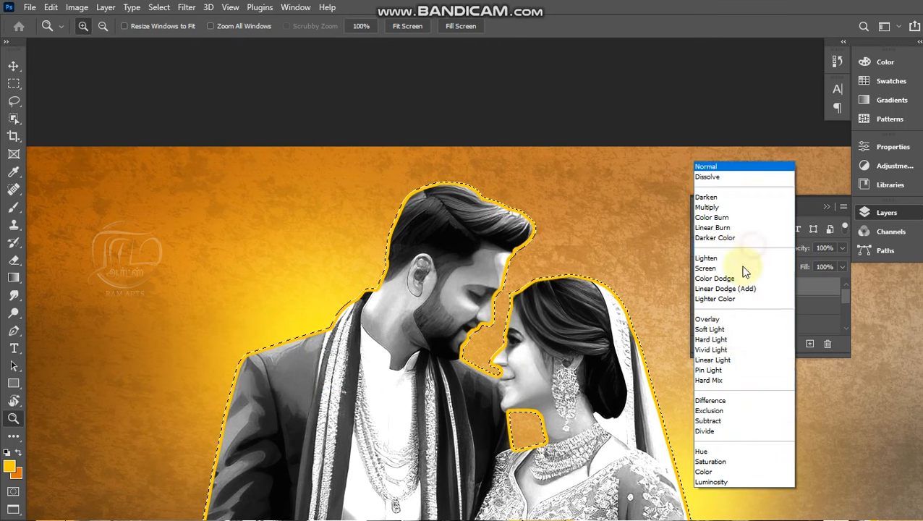
click(725, 319)
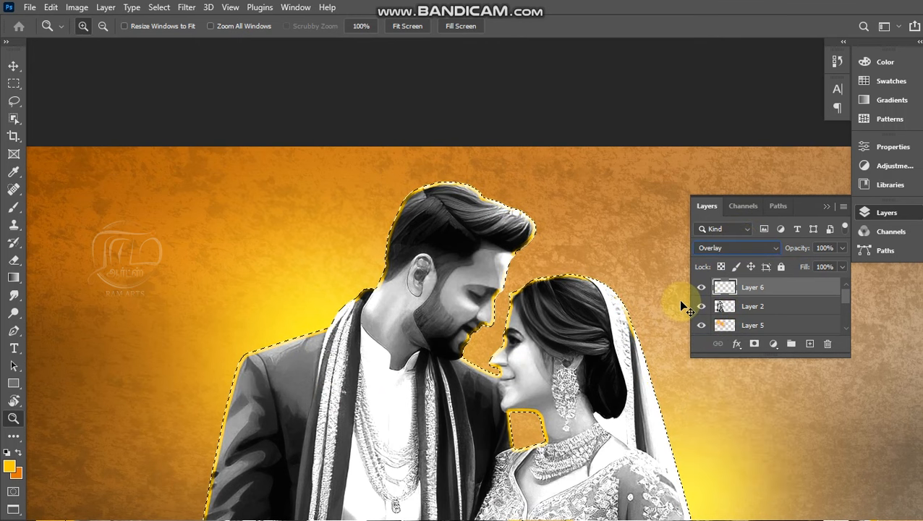
key(ctrl+d)
drag(560, 332, 508, 304)
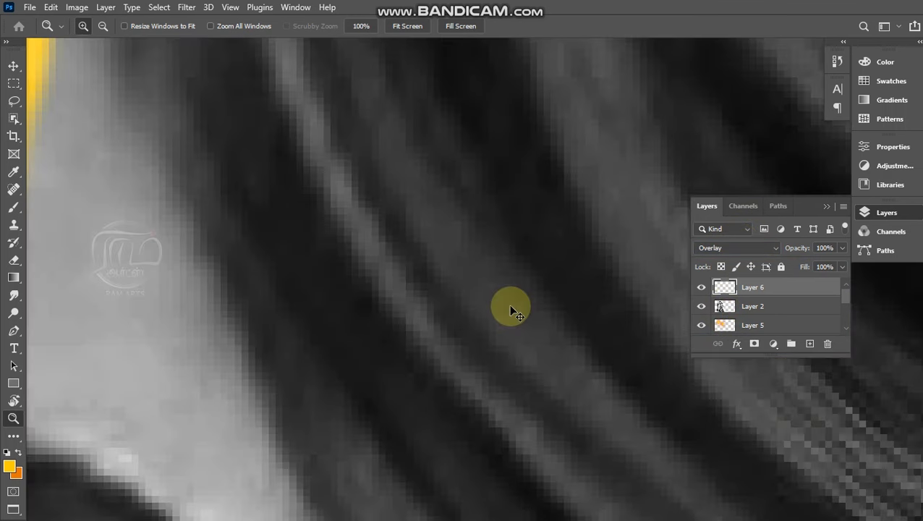
key(ctrl+0)
Try shifting the golden outline layer to the left, away from the couple.
key(v)
click(826, 207)
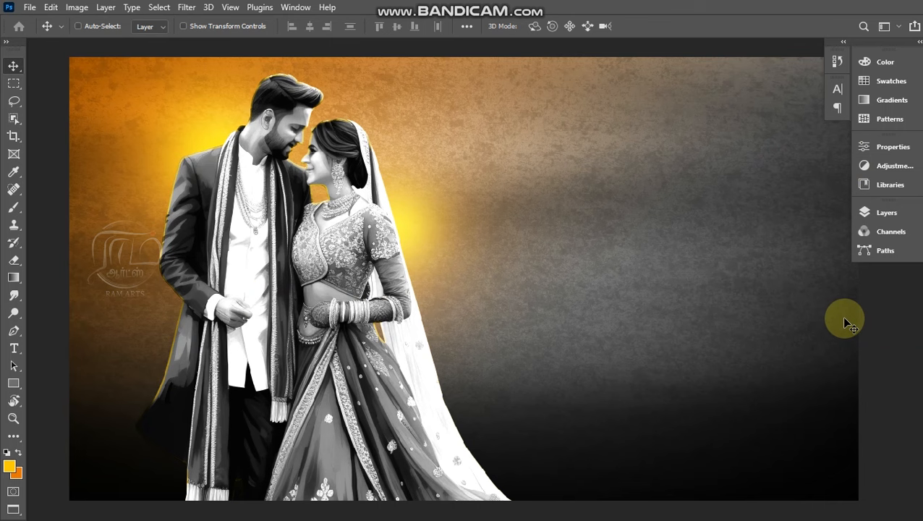
drag(628, 402, 577, 393)
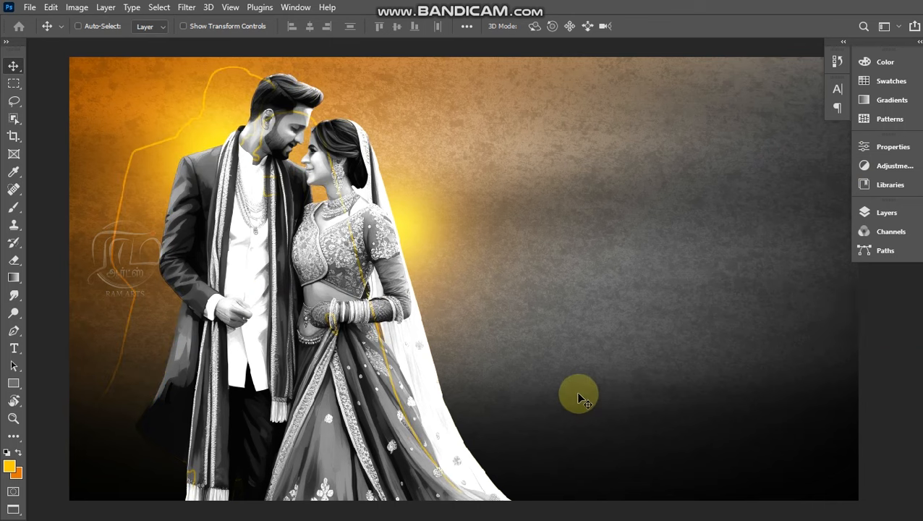
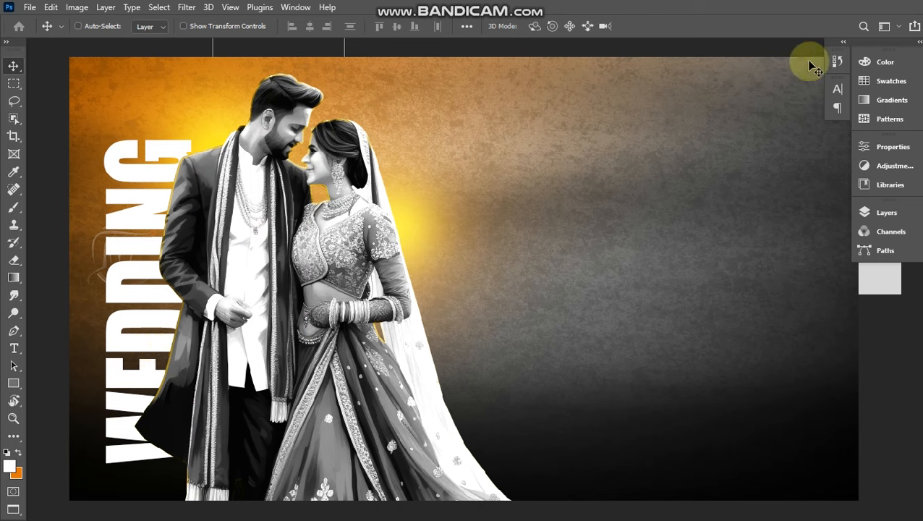
Set the vertical WEDDING text layer's blend mode to Overlay.
key(F7)
click(752, 249)
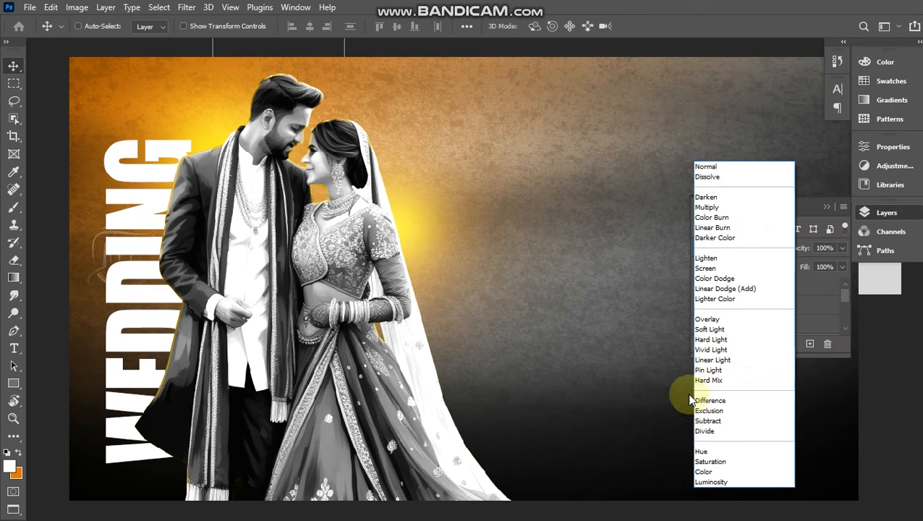
click(723, 319)
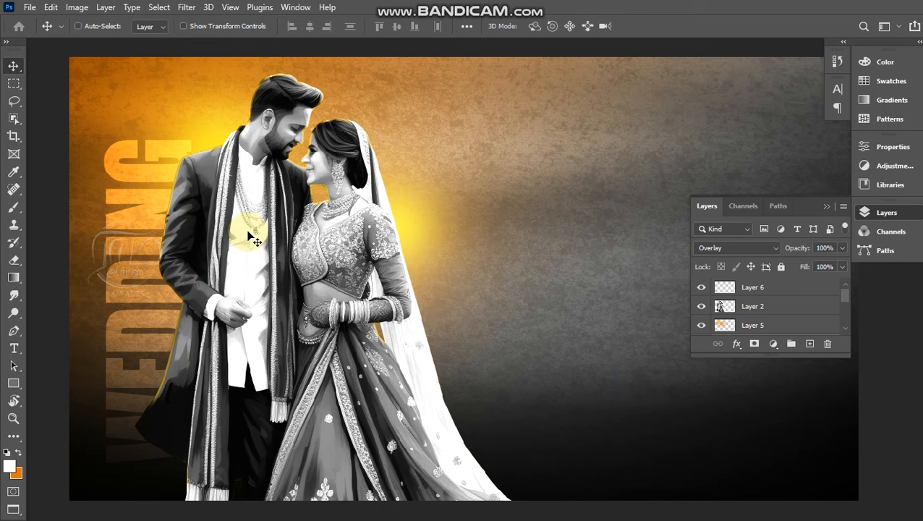
Add a new empty layer directly above the WEDDING text layer.
drag(247, 233, 397, 235)
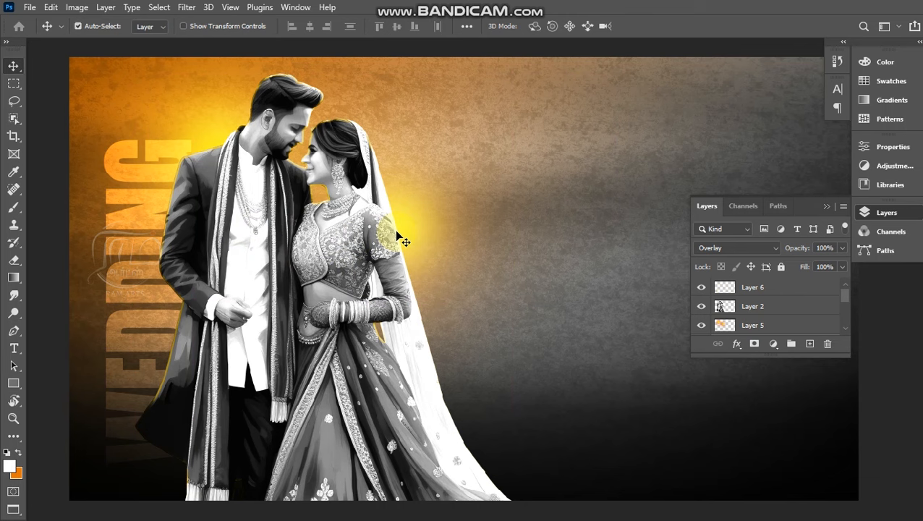
key(ctrl+shift+n)
key(Return)
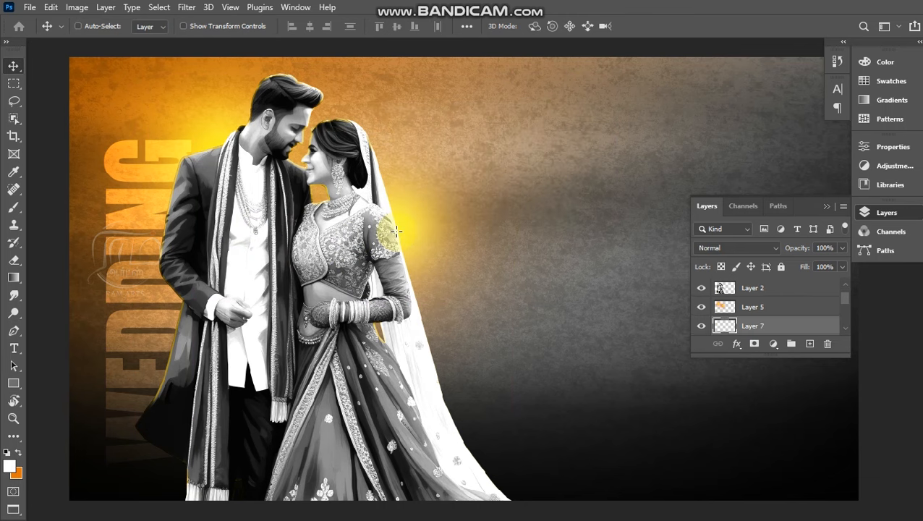
key(m)
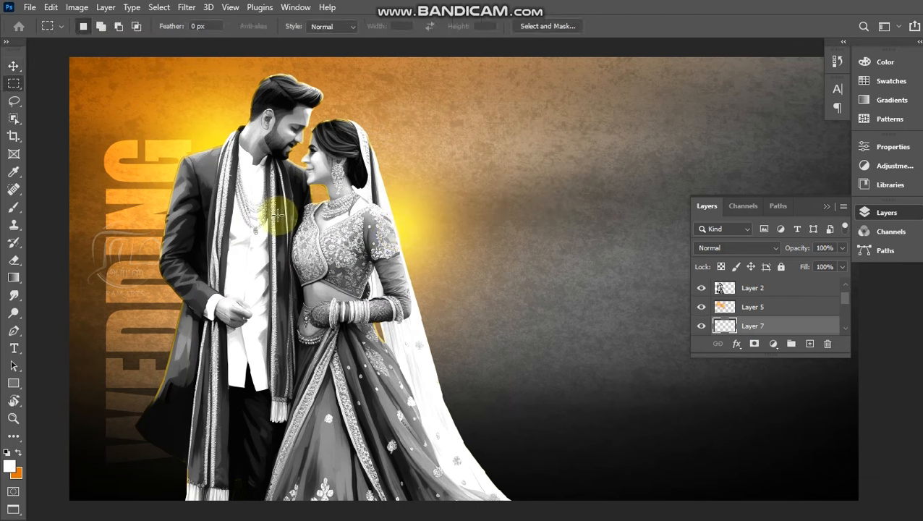
drag(250, 124, 581, 360)
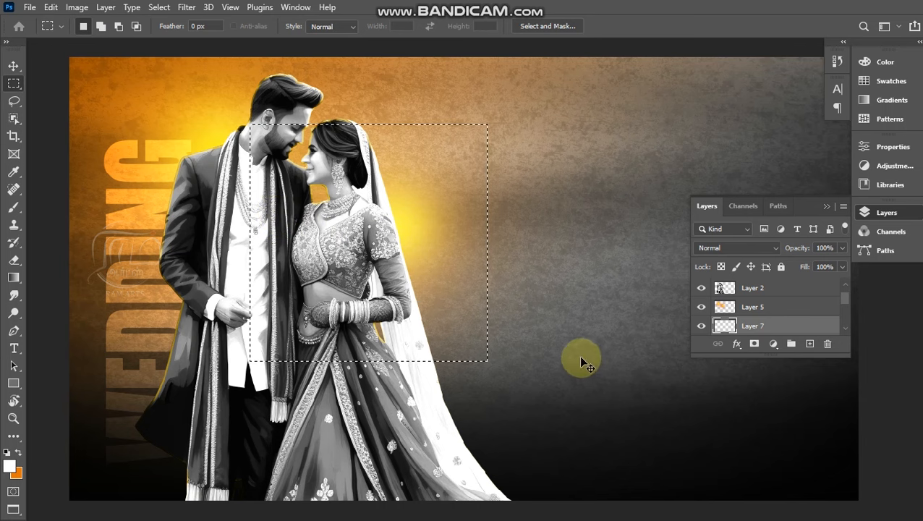
key(ctrl+d)
Fill a large circular selection over the bride with black (000000) and bring its layer to the front.
key(shift+m)
drag(250, 138, 643, 419)
click(10, 467)
text(000000)
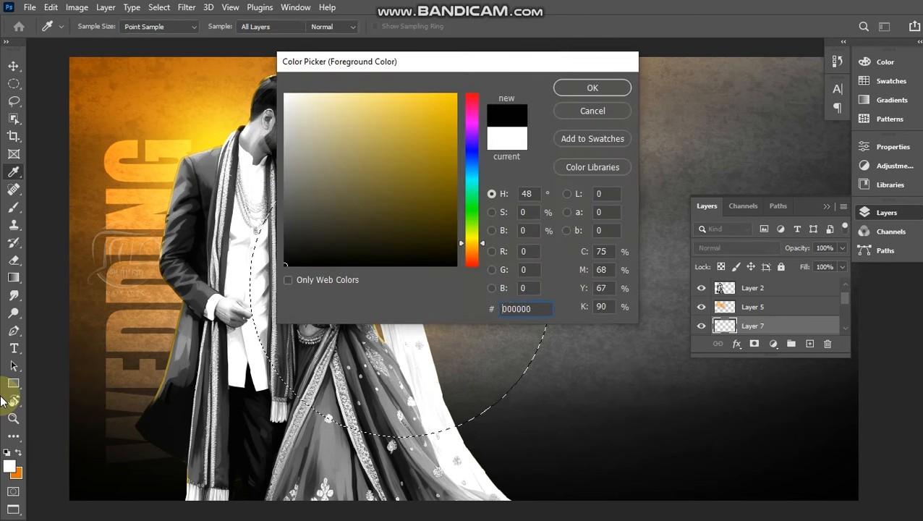
key(Return)
key(alt+BackSpace)
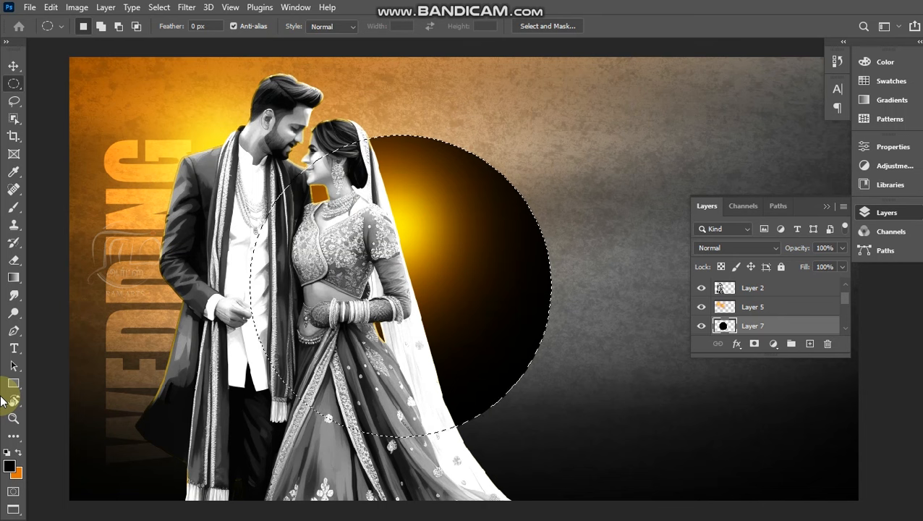
key(ctrl+shift+bracketright)
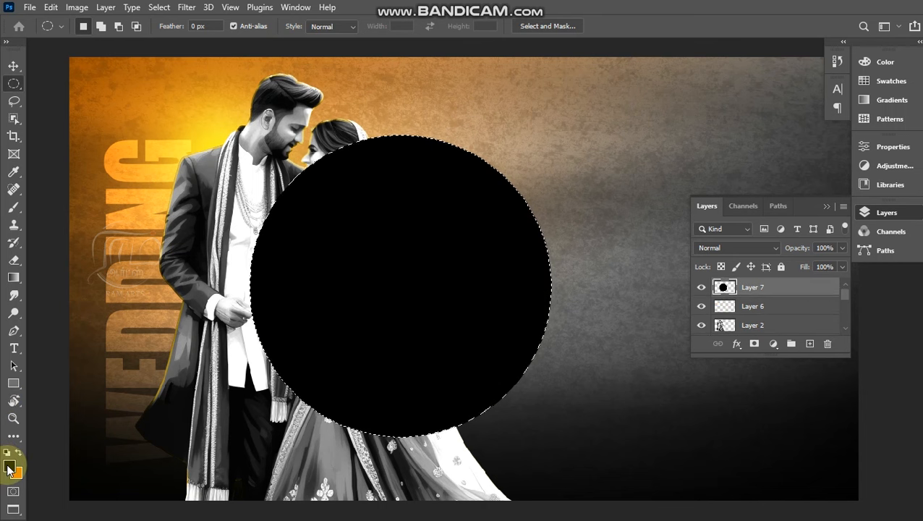
Swap the foreground and background colors and set the foreground to orange e66607.
key(c)
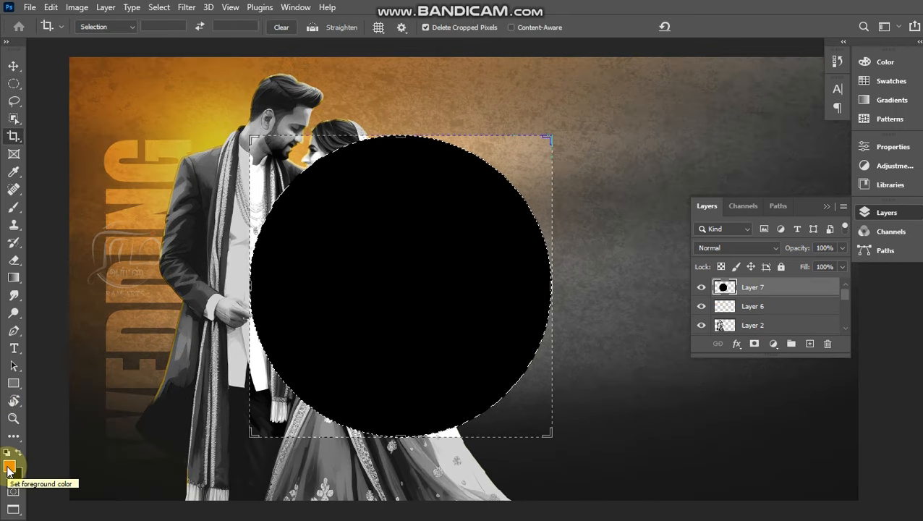
key(Escape)
key(v)
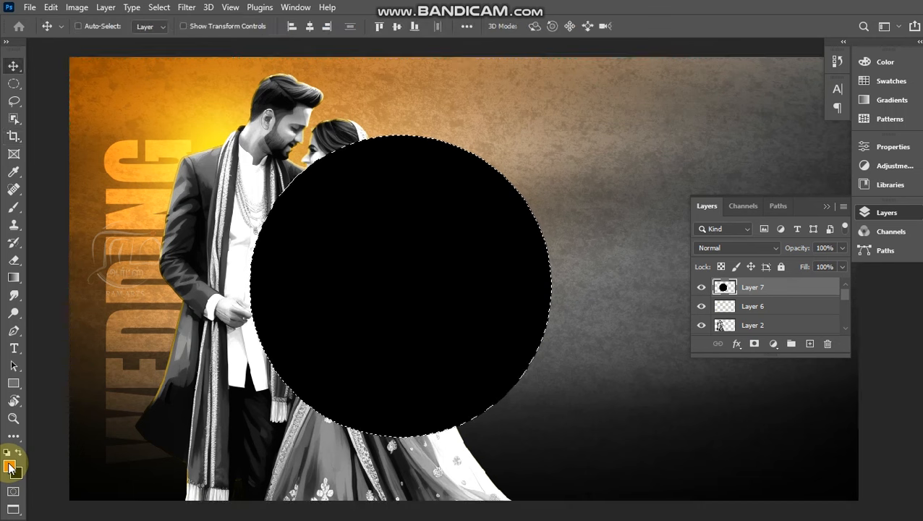
click(7, 465)
click(470, 253)
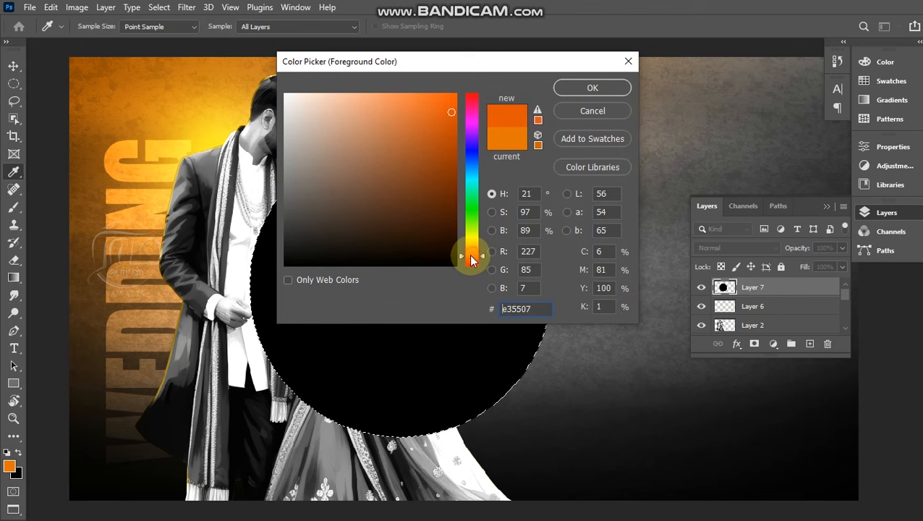
key(Return)
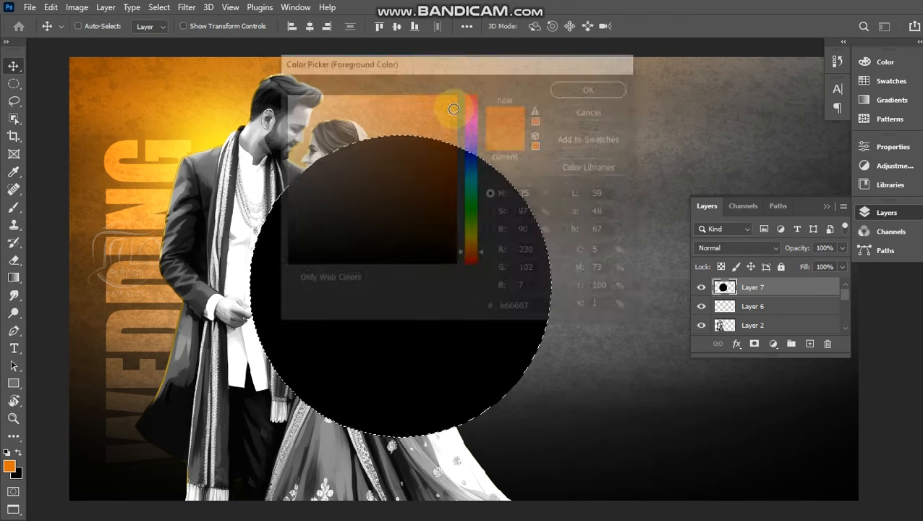
Paint a soft orange glow in the centre of the black circle with a 1200 px brush.
key(b)
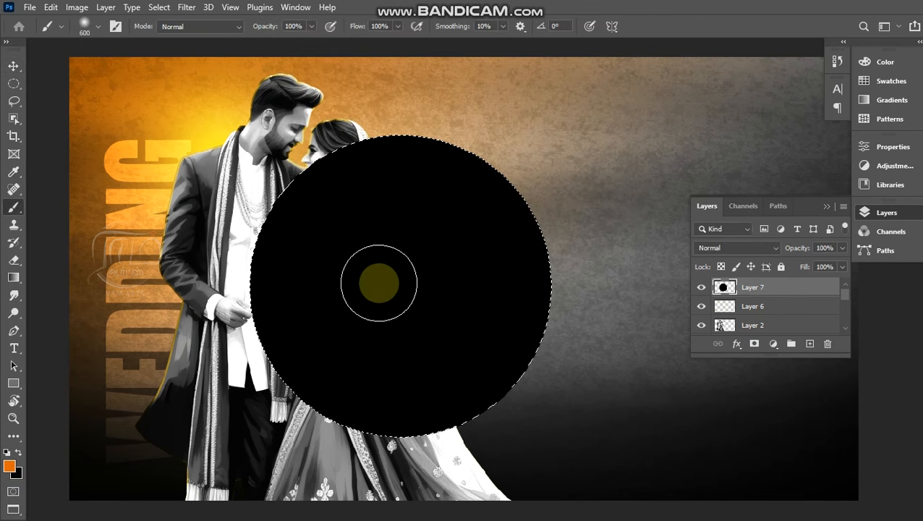
key(bracketright)
key(bracketright)
key(bracketright)
key(bracketright)
key(bracketright)
key(bracketright)
key(bracketright)
key(bracketright)
key(bracketright)
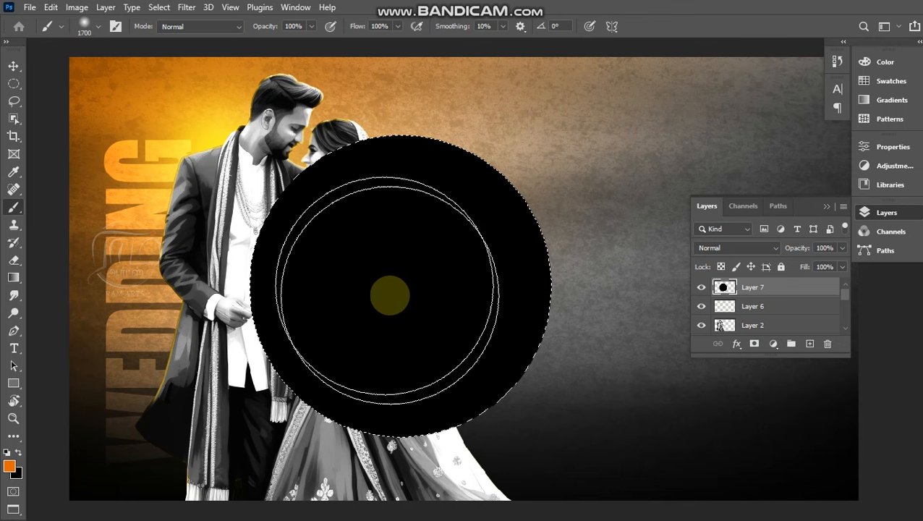
key(bracketleft)
key(bracketleft)
key(bracketleft)
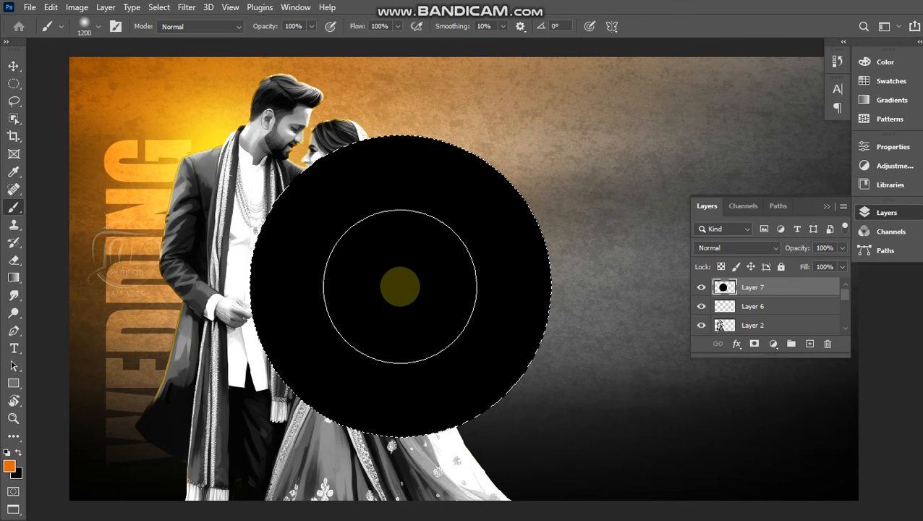
mouse_move(400, 287)
mouse_down()
mouse_move(466, 334)
mouse_move(238, 367)
mouse_up()
Set the foreground to a golden amber and paint a smaller soft glow at the circle's centre.
click(8, 465)
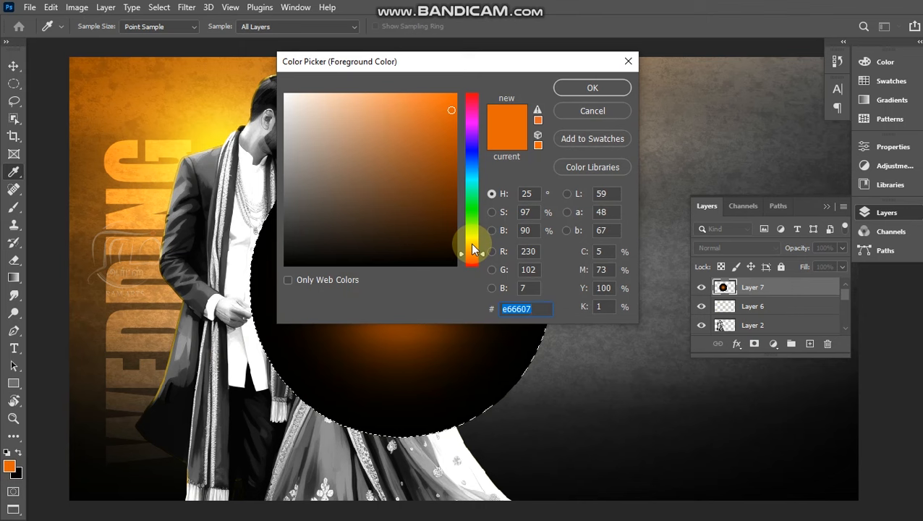
drag(472, 249, 472, 244)
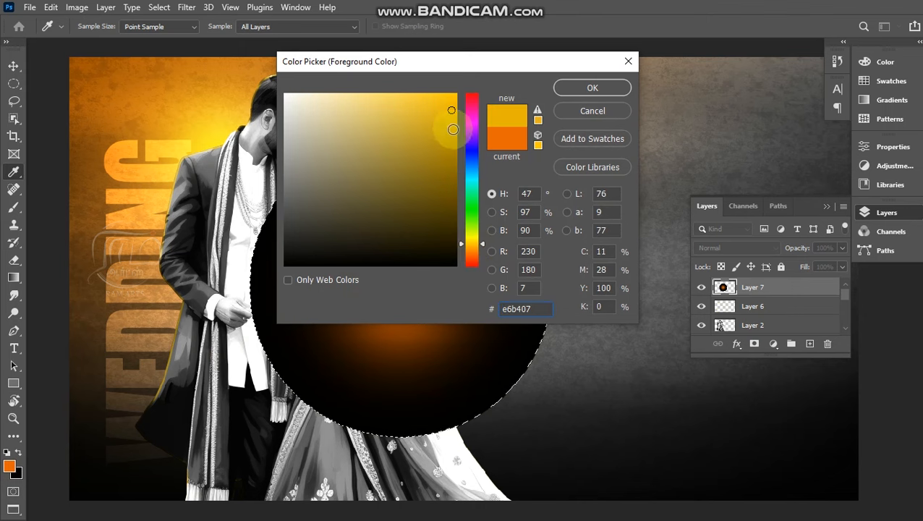
click(473, 245)
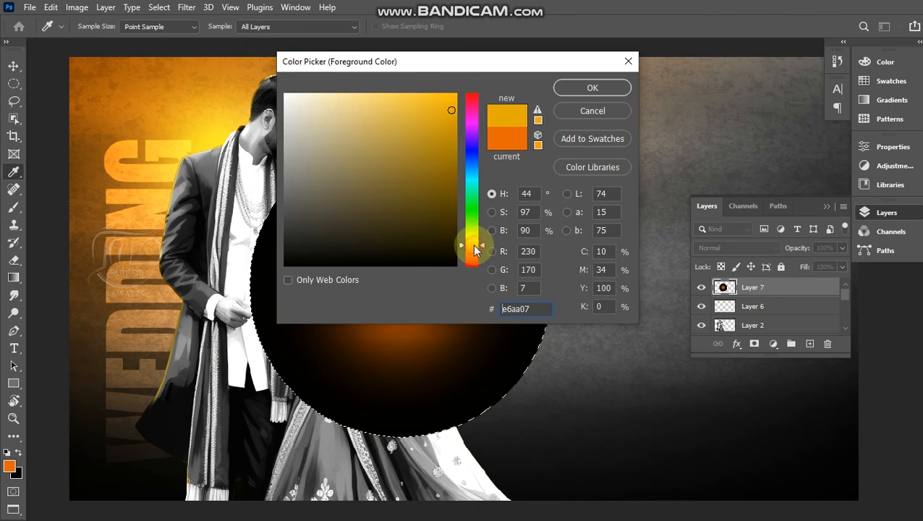
key(Return)
key(b)
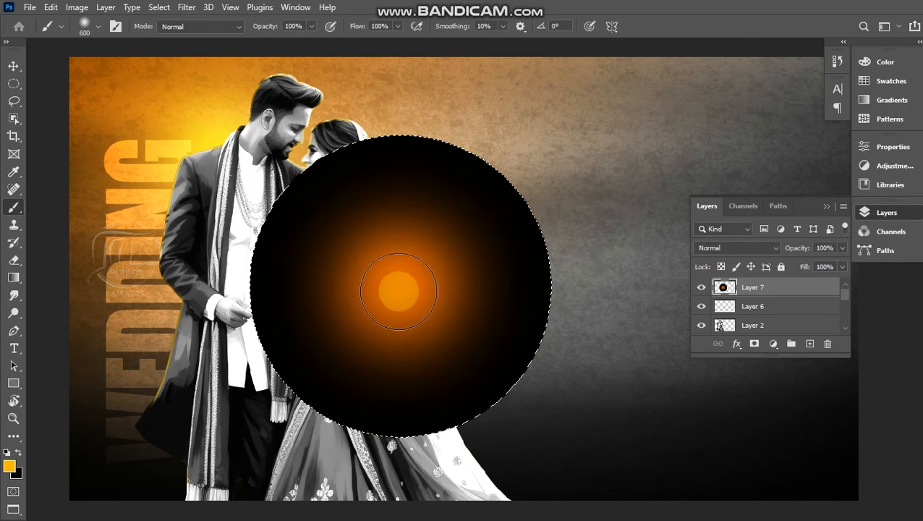
click(398, 291)
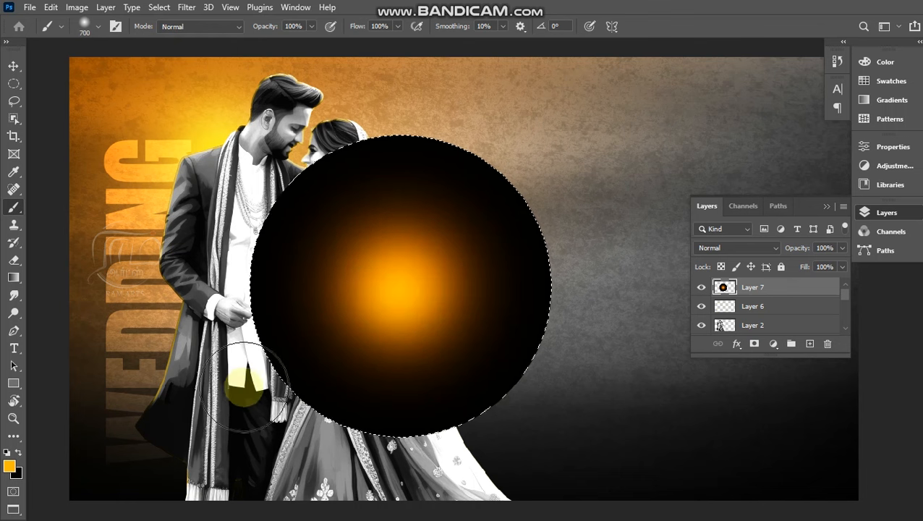
Set the foreground to bright yellow and paint a small soft glow at the circle's centre with a 300 px brush.
click(9, 469)
click(470, 236)
click(580, 85)
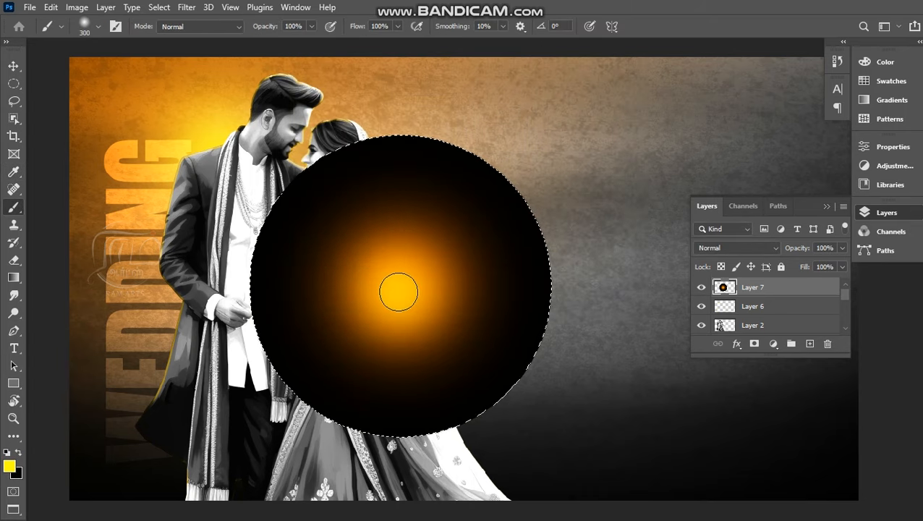
click(398, 292)
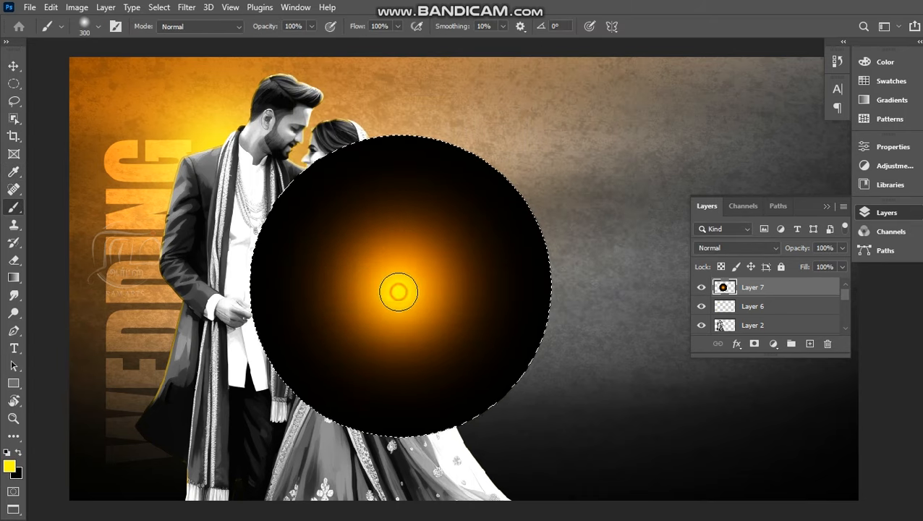
Set the foreground to white (ffffff) and paint a tiny highlight at the glow's centre with a 100 px brush.
click(11, 467)
drag(356, 142, 1, 1)
key(Return)
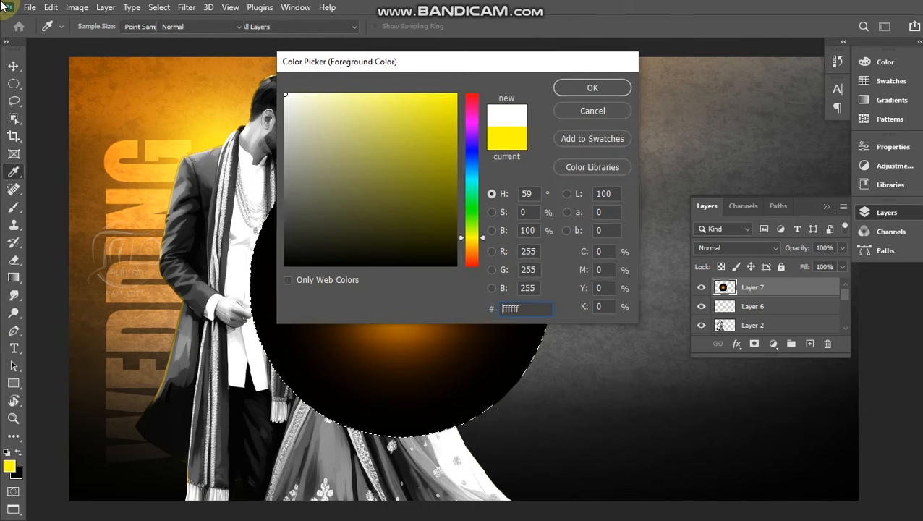
key(bracketleft)
key(bracketleft)
key(bracketleft)
key(bracketleft)
key(bracketleft)
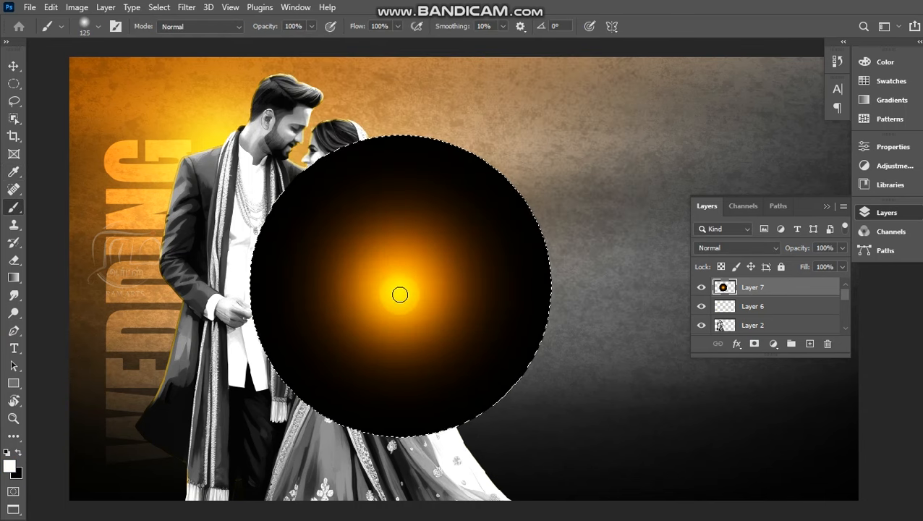
click(401, 293)
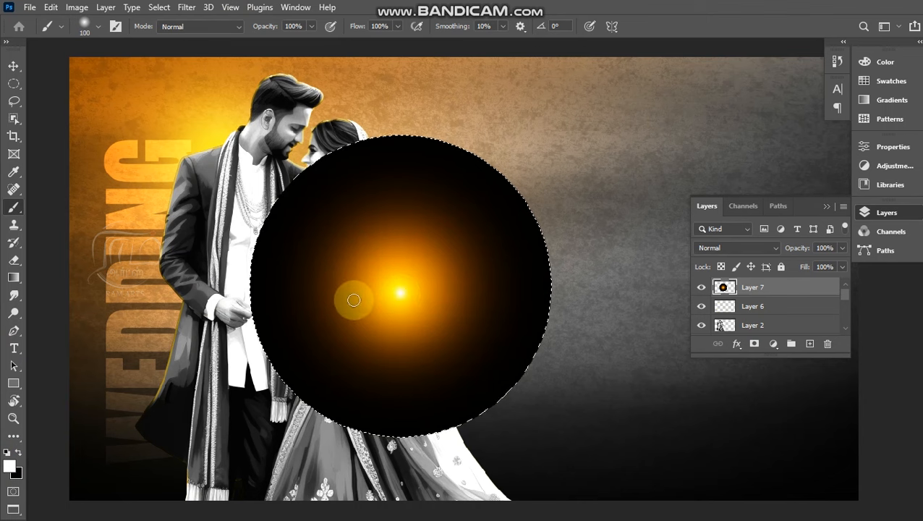
Move the glowing circle down over the bride's waist and set its layer's blend mode to Screen.
key(v)
mouse_move(392, 270)
mouse_down()
mouse_move(346, 326)
mouse_move(377, 321)
mouse_move(364, 309)
mouse_up()
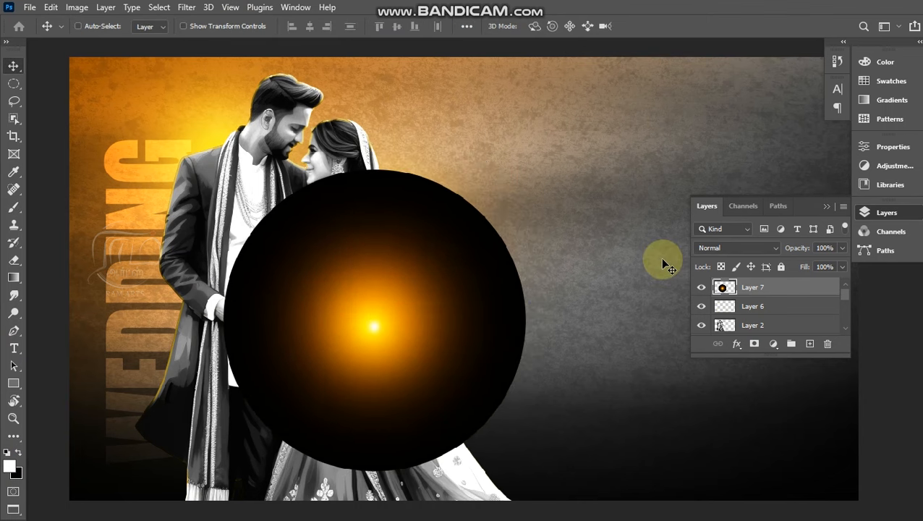
click(757, 248)
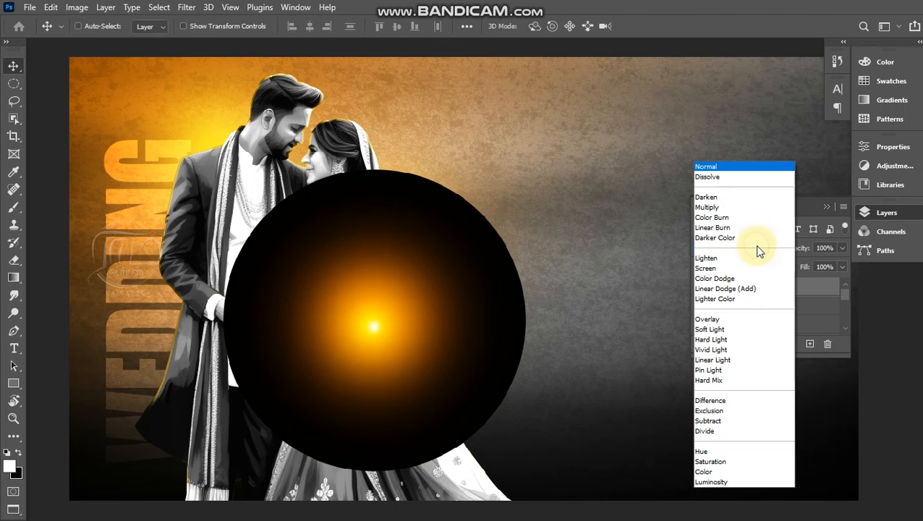
click(706, 267)
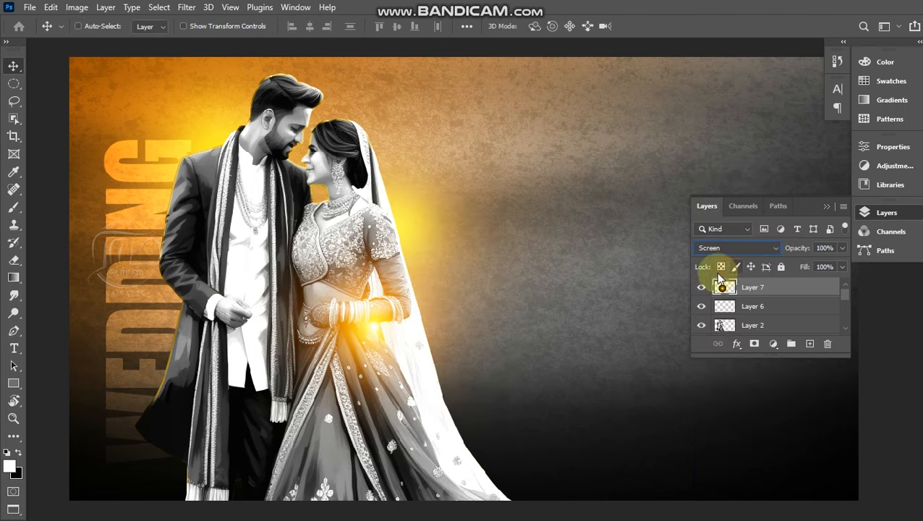
Move the flare beside the groom's sleeve, resize it, and place a copy at the bride's elbow.
drag(581, 350, 378, 367)
key(ctrl+t)
drag(305, 188, 266, 233)
drag(185, 371, 519, 173)
key(Return)
Scale down the flare copy at the bride's elbow and place another copy beside the groom's upper arm.
key(ctrl+t)
key(Escape)
key(ctrl+t)
key(Escape)
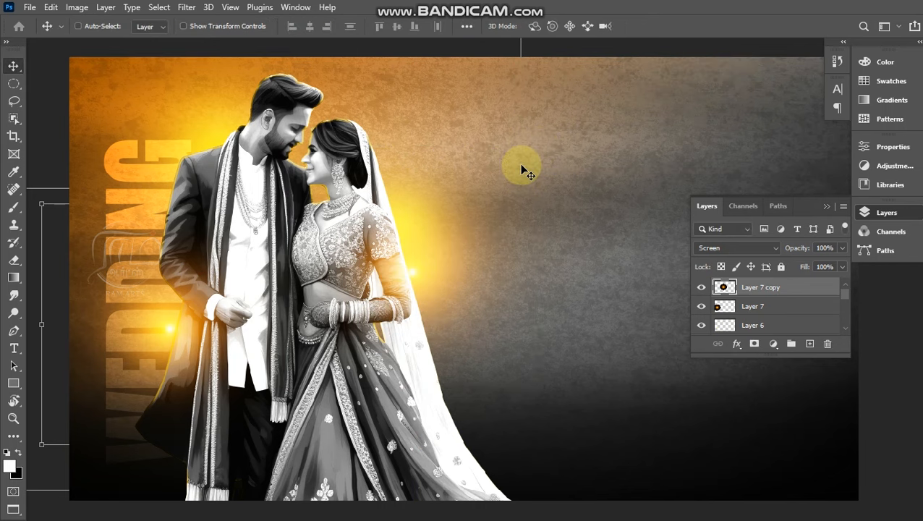
key(ctrl+t)
drag(542, 147, 510, 176)
drag(460, 256, 205, 198)
key(Return)
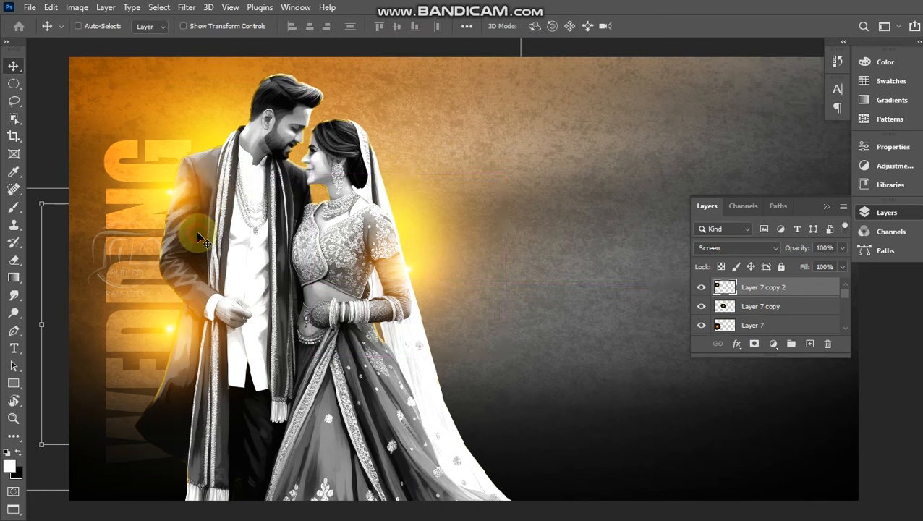
Examine the placement of the flares around the couple in full-screen view, fitted to the screen.
key(ctrl+0)
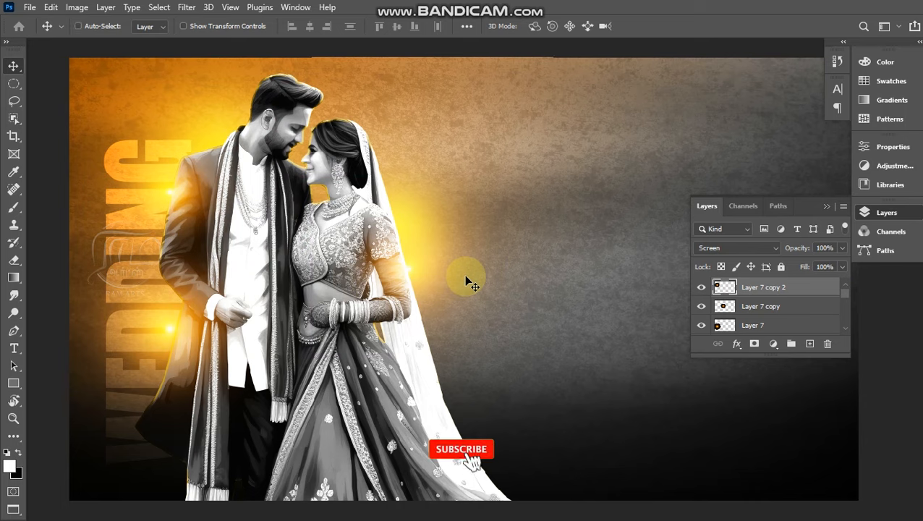
key(ctrl+minus)
key(z)
key(f)
key(f)
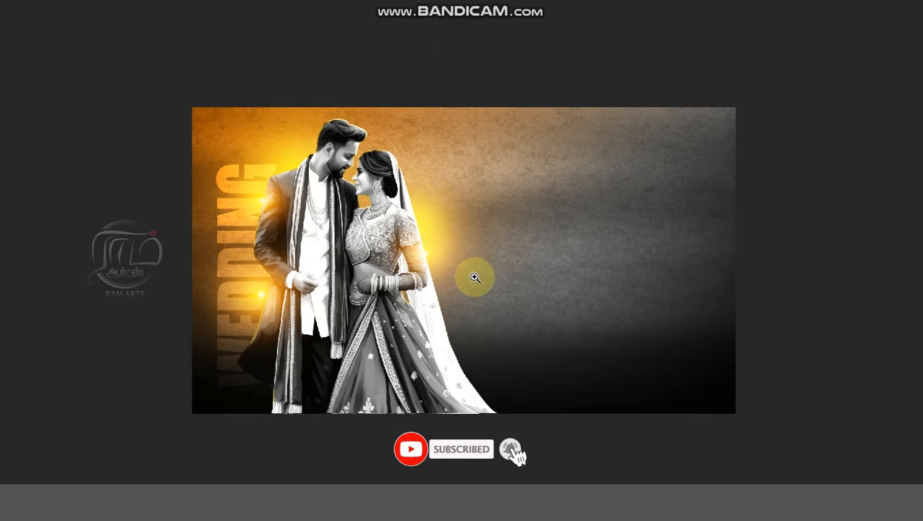
key(ctrl+0)
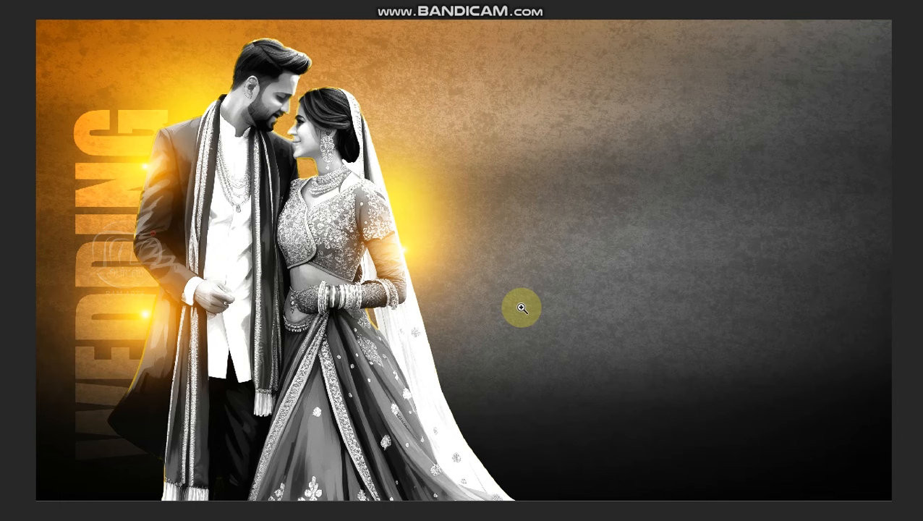
Open 5.psd and bring its wedding wishes text and date layers into the wedding design beside the bride.
key(ctrl+o)
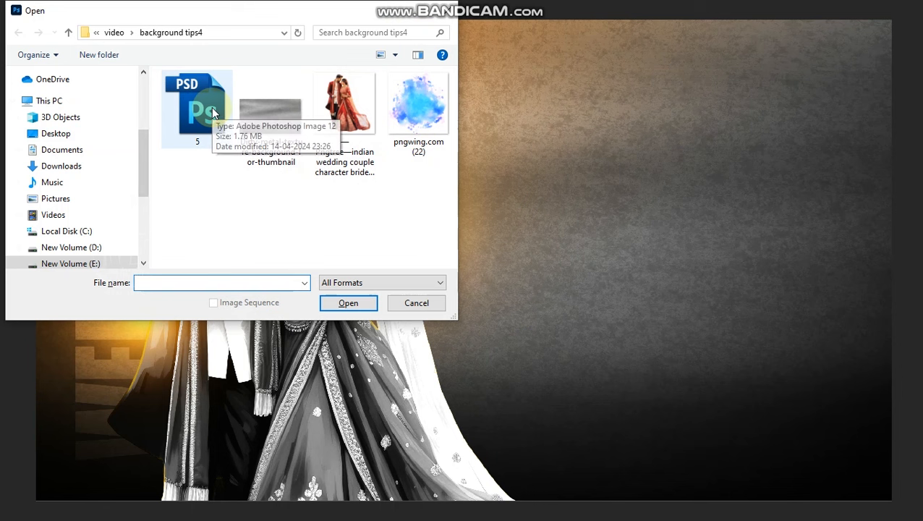
double_click(204, 124)
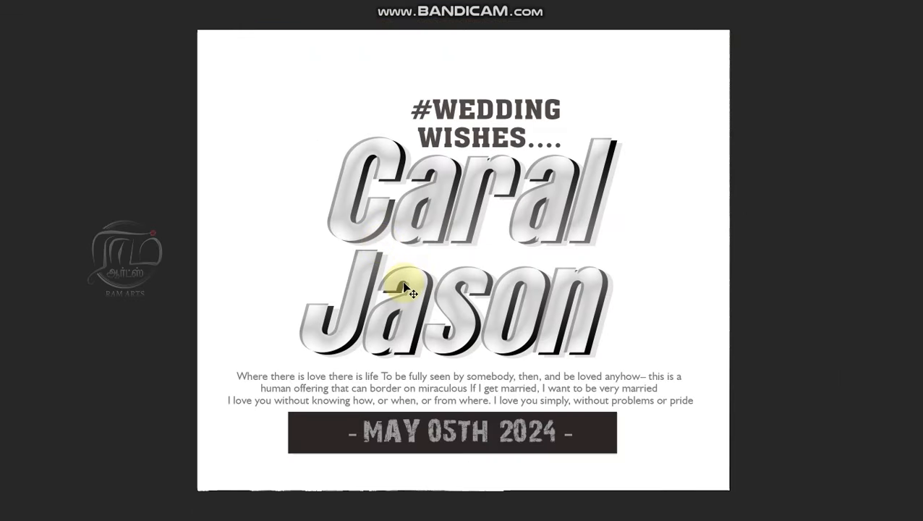
key(f)
key(f)
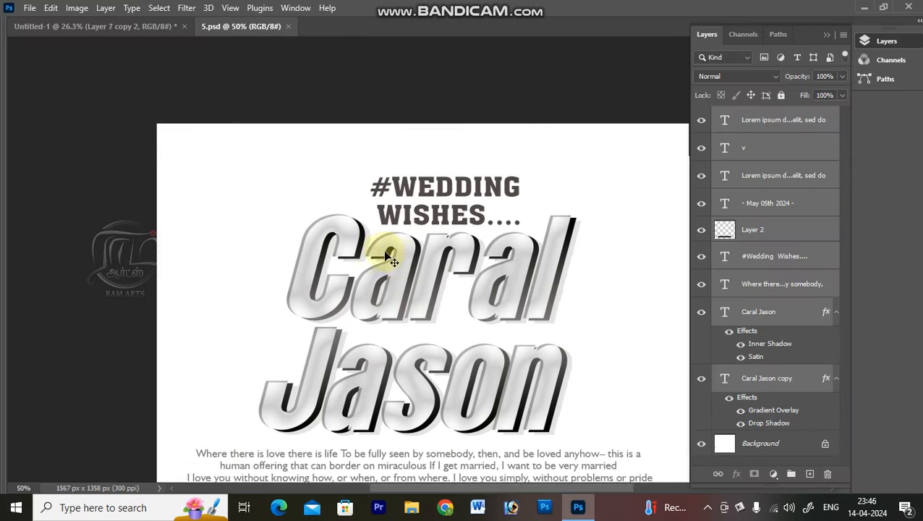
drag(395, 253, 534, 237)
key(f)
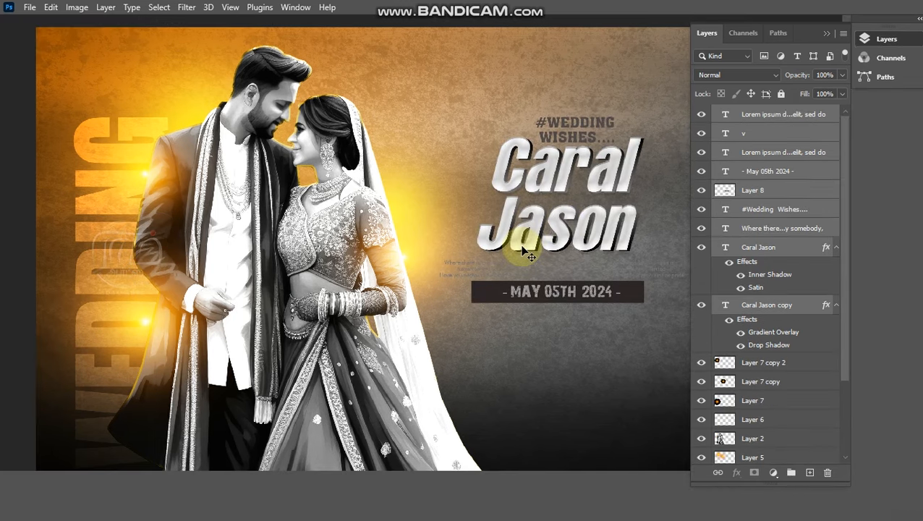
key(f)
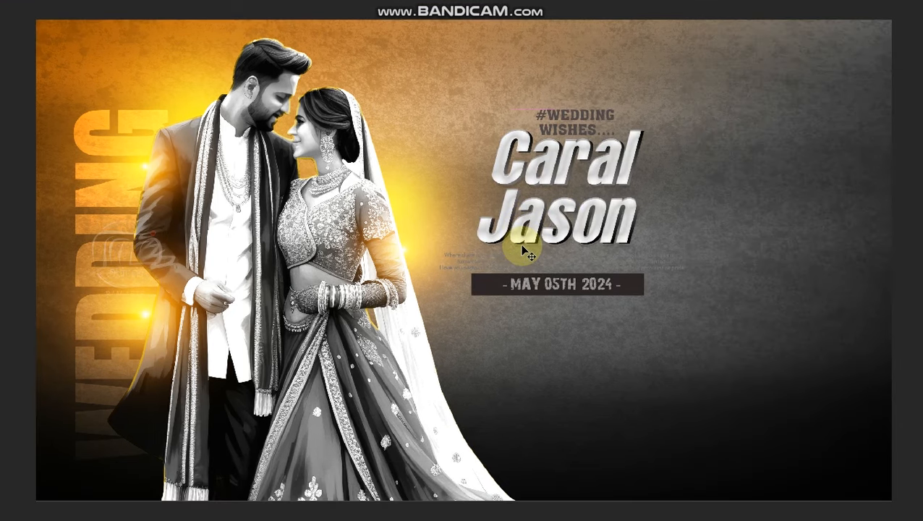
Scale the wedding text group down slightly and move it closer to the bride.
mouse_move(559, 249)
mouse_down()
mouse_move(551, 259)
mouse_move(557, 249)
mouse_up()
drag(674, 128, 659, 141)
mouse_move(556, 240)
mouse_down()
mouse_move(553, 250)
mouse_move(541, 232)
mouse_up()
key(Return)
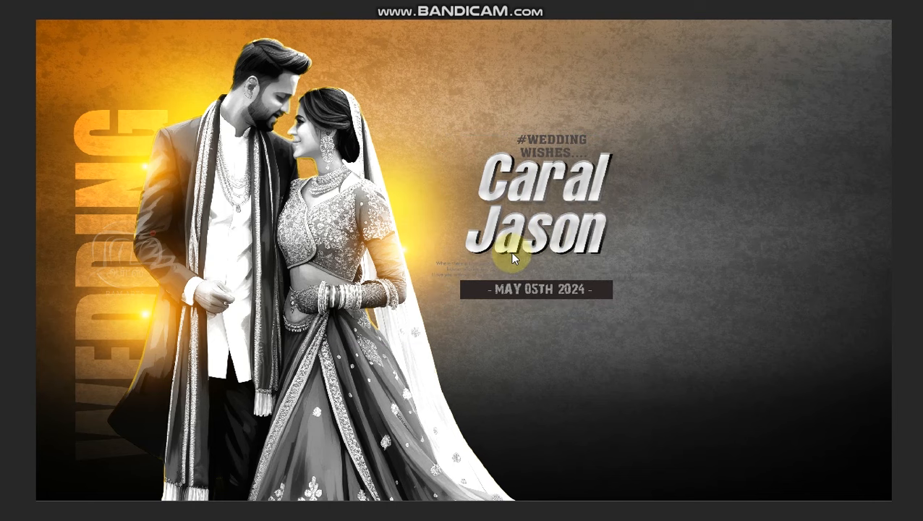
Open the watercolor splash image pngwing.com (22) and place it in the wedding design over the text area.
key(ctrl+o)
double_click(416, 122)
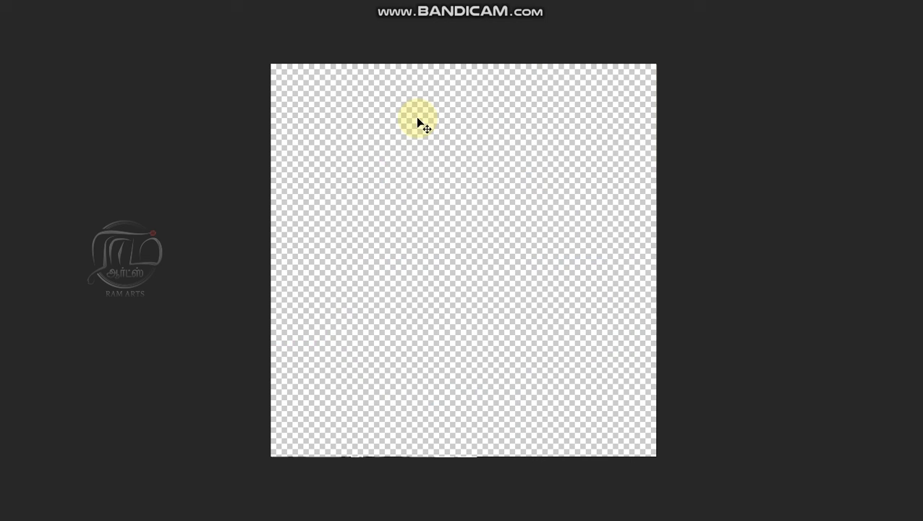
key(ctrl+w)
key(n)
key(ctrl+v)
drag(472, 274, 532, 247)
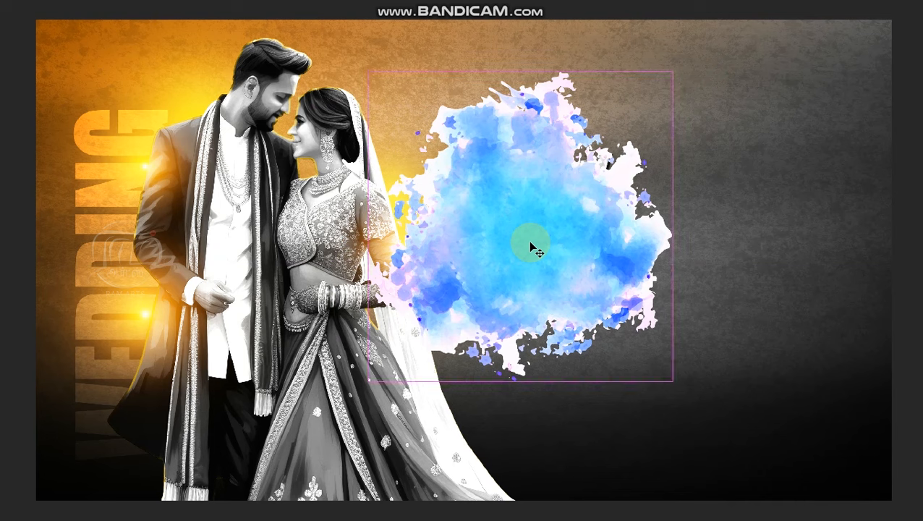
Desaturate the watercolor splash and send its layer behind the wedding text, the couple and the light flares.
key(ctrl+shift+u)
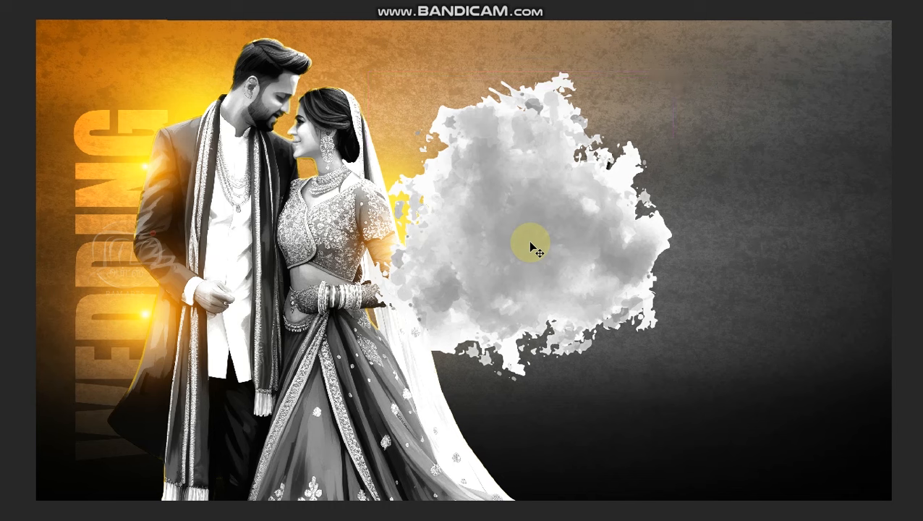
key(ctrl+shift+[)
key(ctrl+])
key(ctrl+])
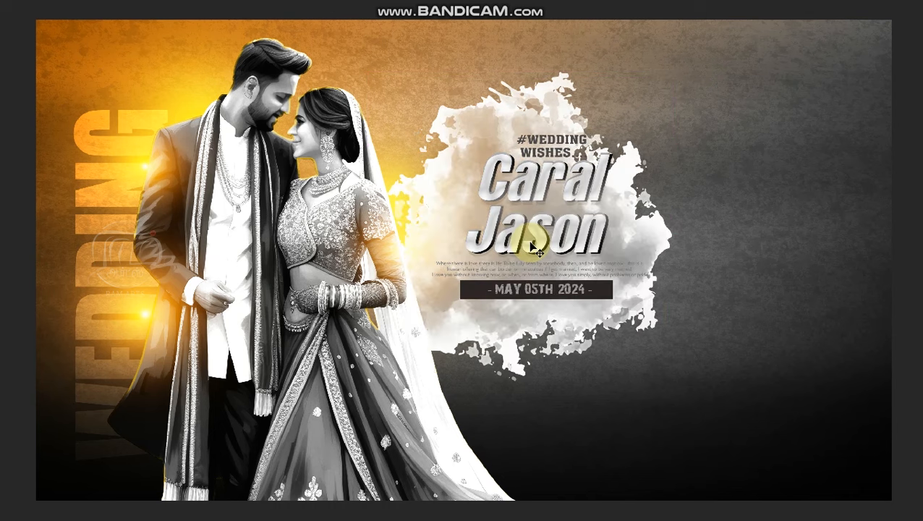
key(5)
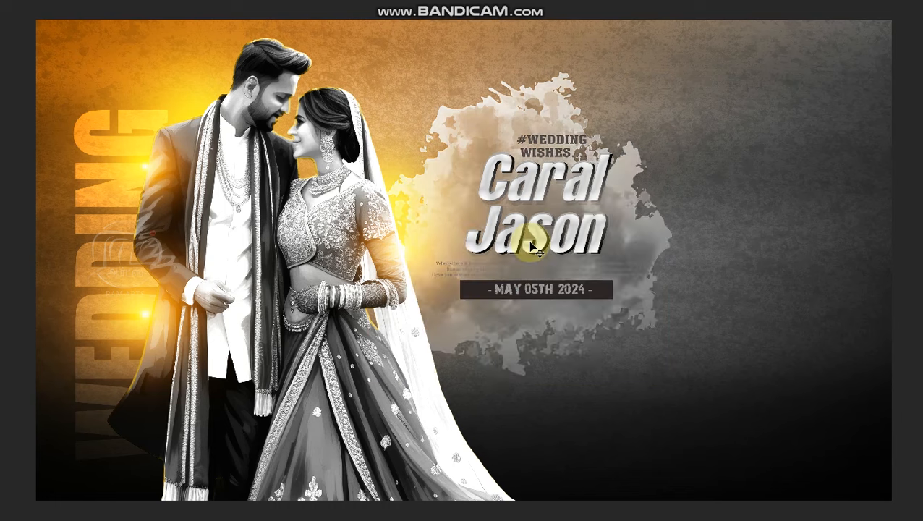
Shift the splash slightly away from the bride and enlarge it around the wedding text.
drag(482, 266, 504, 264)
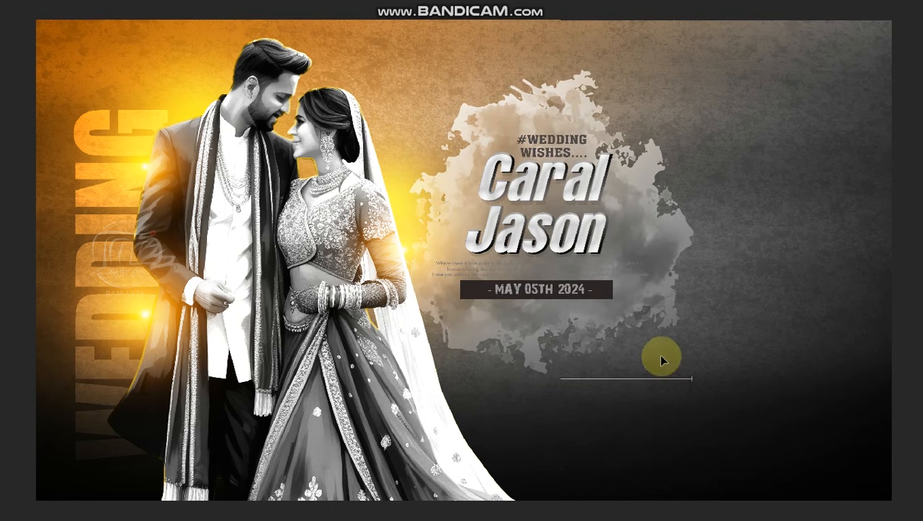
key(ctrl+t)
drag(706, 389, 723, 404)
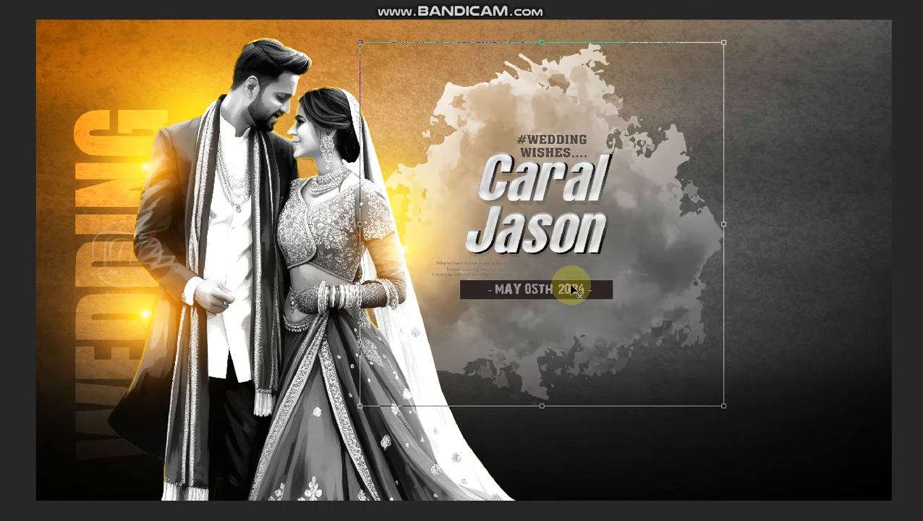
mouse_move(724, 405)
mouse_down()
mouse_move(675, 386)
mouse_move(659, 350)
mouse_move(718, 402)
mouse_up()
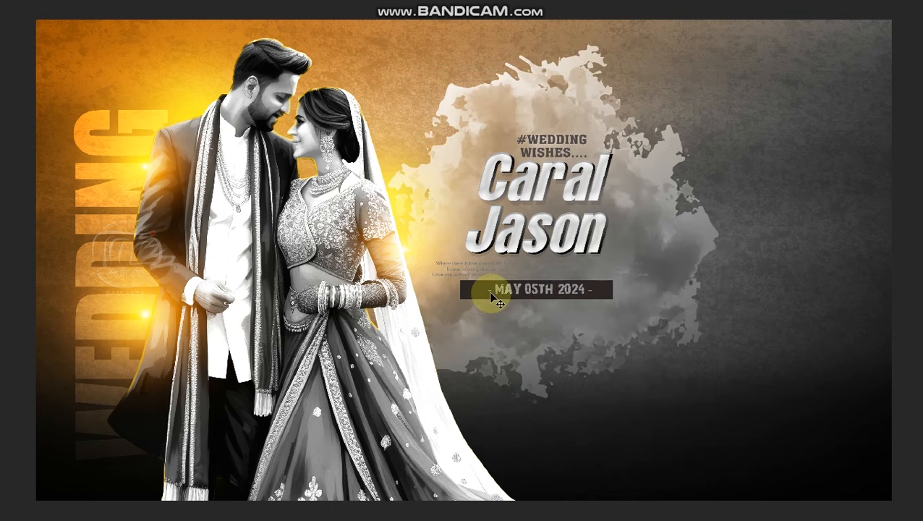
Set the splash layer's blend mode to Linear Burn and show the design in full-screen view.
mouse_move(922, 289)
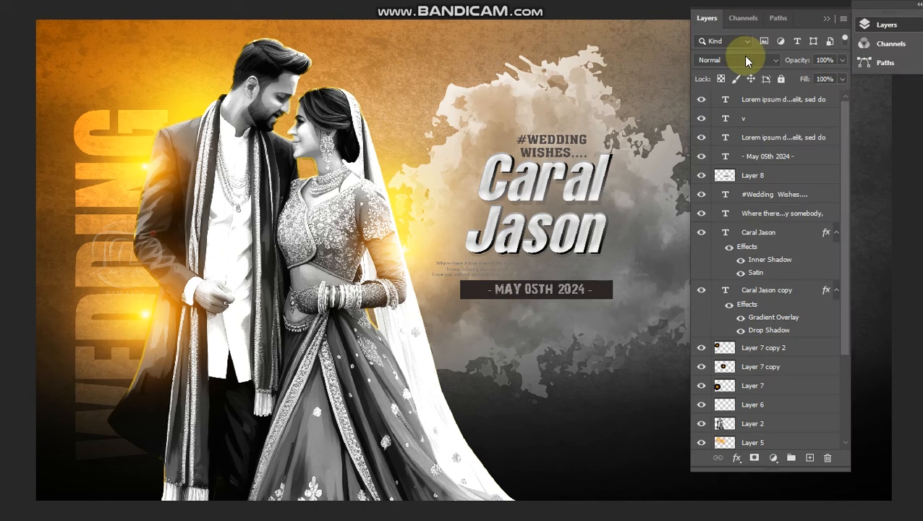
click(747, 60)
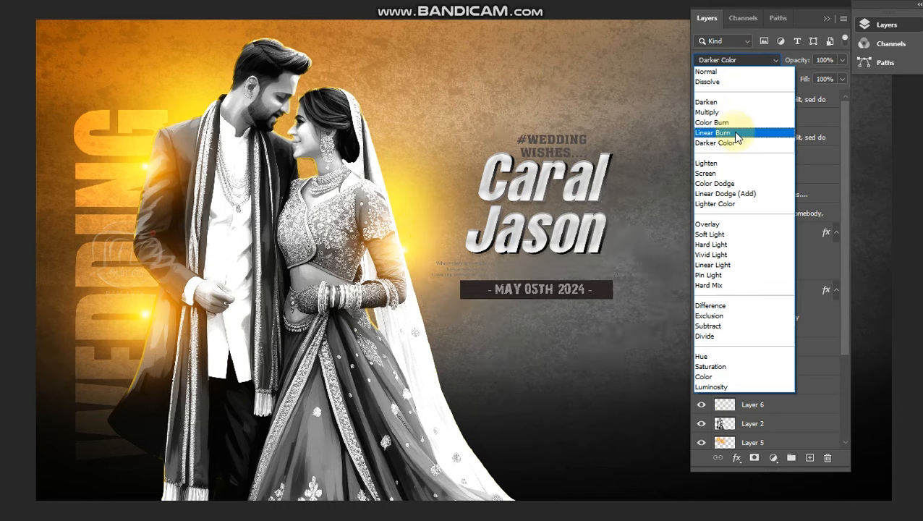
click(730, 133)
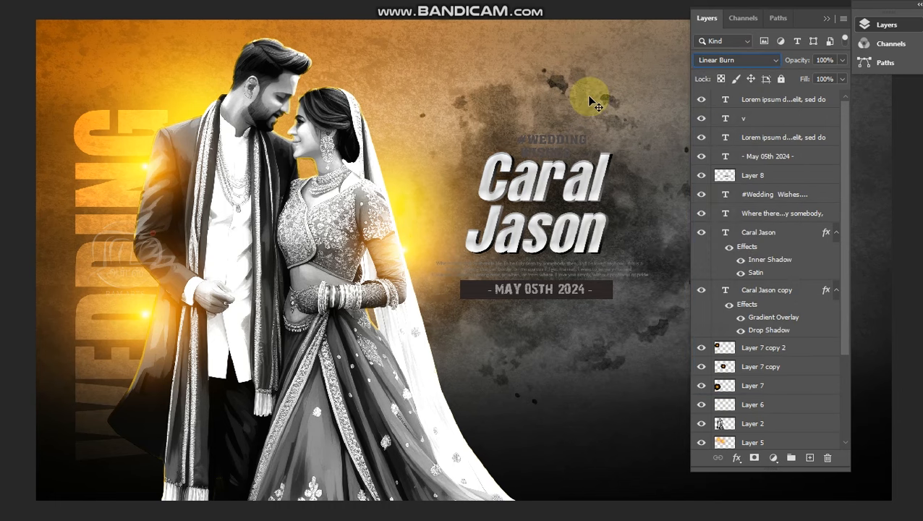
key(f)
key(f)
key(f)
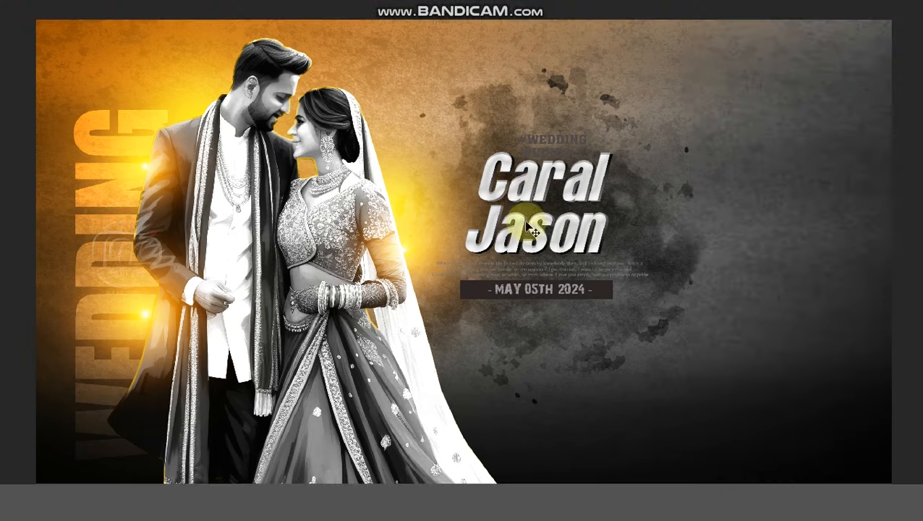
right_click(567, 237)
click(582, 238)
drag(579, 223, 559, 258)
key(ctrl+z)
Select the "#WEDDING WISHES...." heading's text layer and open the foreground color for editing.
key(z)
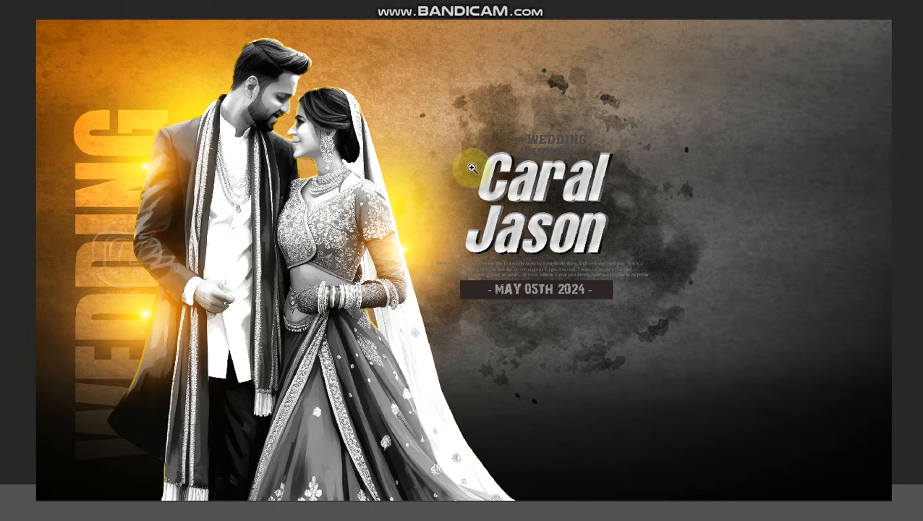
drag(457, 90, 595, 201)
key(t)
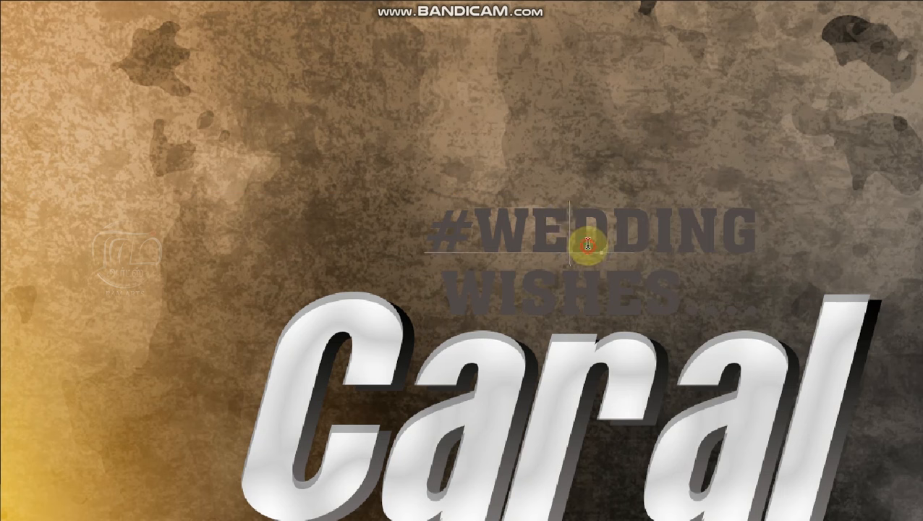
key(Escape)
key(Escape)
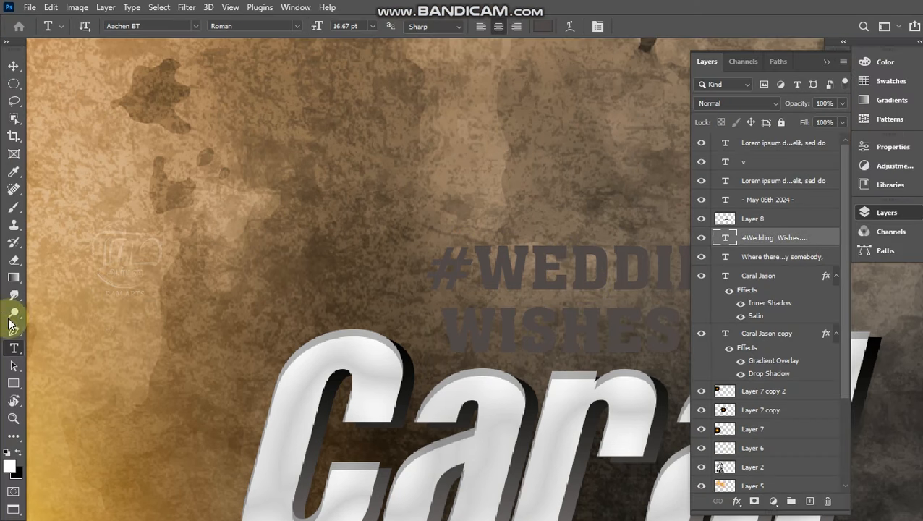
click(7, 466)
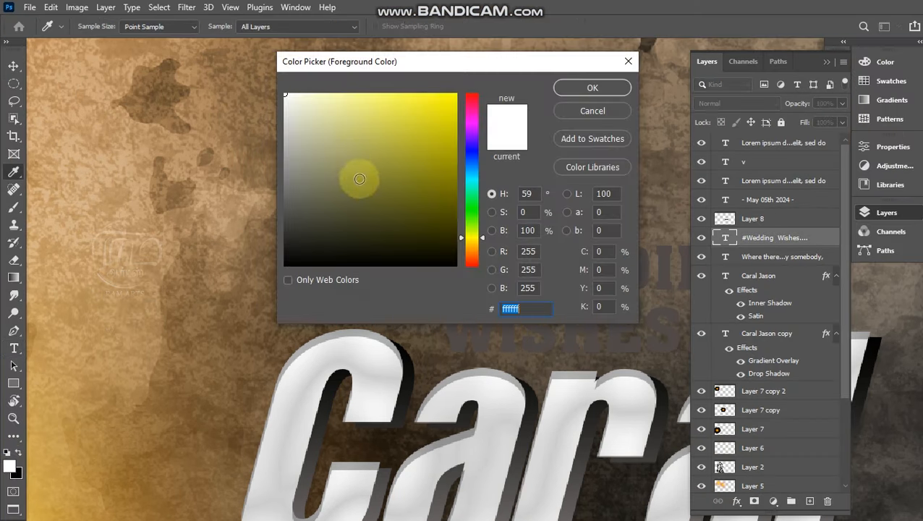